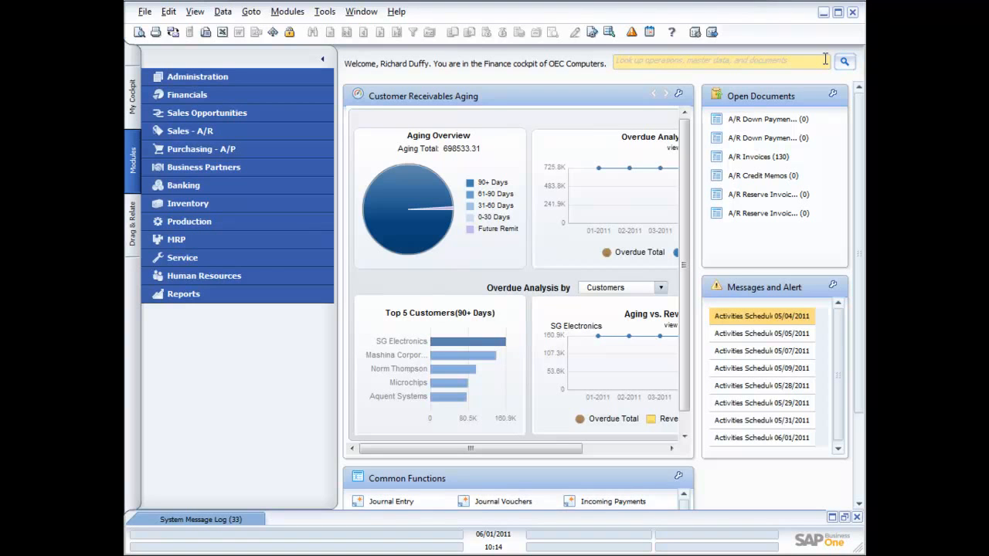
Step: Switch to the other user's session and open a new Sales Order from the Sales - A/R module
{"action": "key", "text": "alt+Tab"}
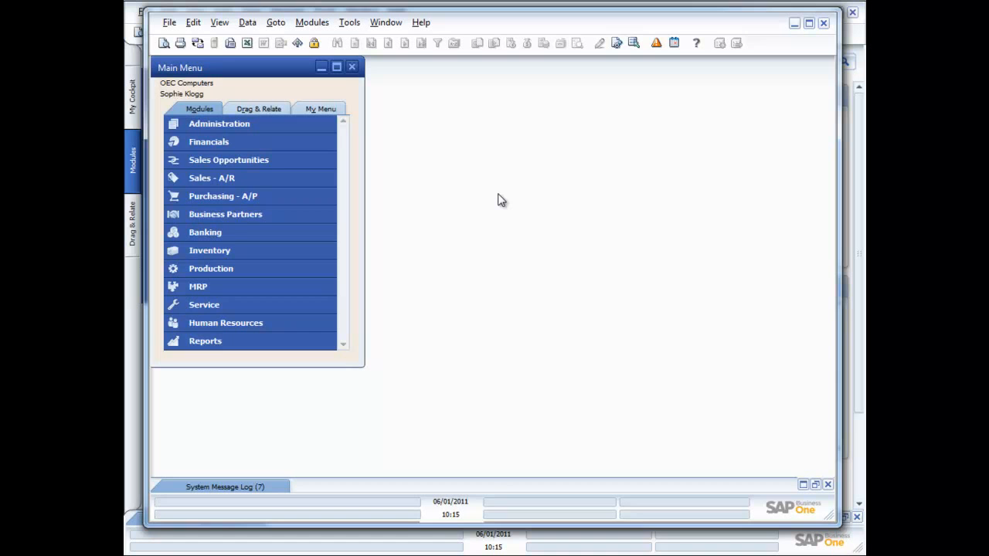
{"action": "left_click", "coordinate": [227, 177]}
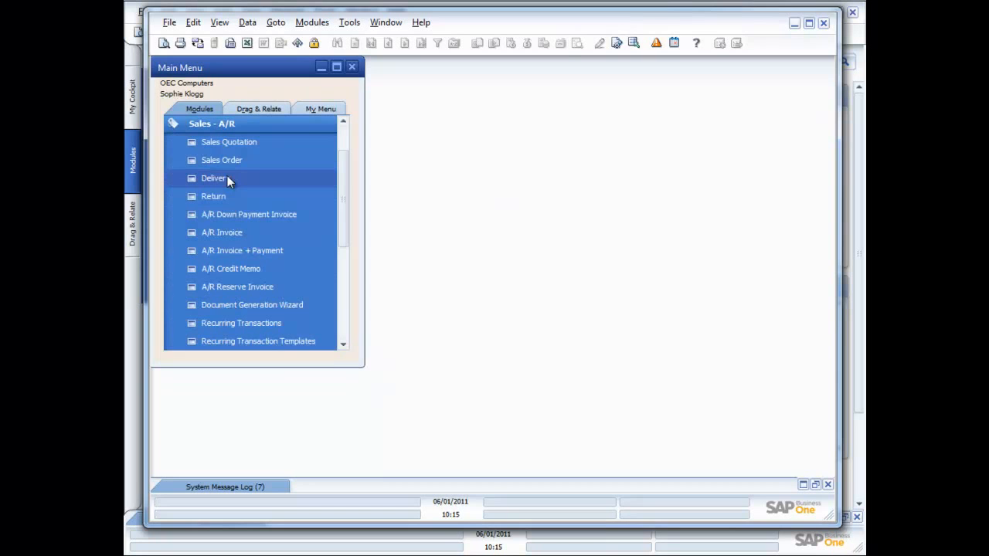
{"action": "left_click", "coordinate": [225, 163]}
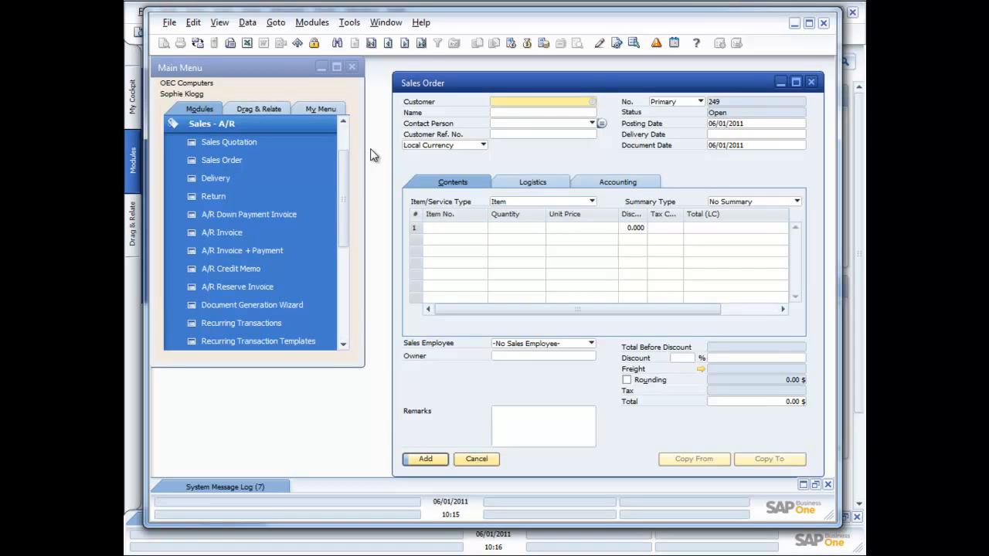
Step: Choose Earthshaker Corporation as the customer and set the delivery date to 06/01/2011
{"action": "key", "text": "Tab"}
{"action": "double_click", "coordinate": [623, 360]}
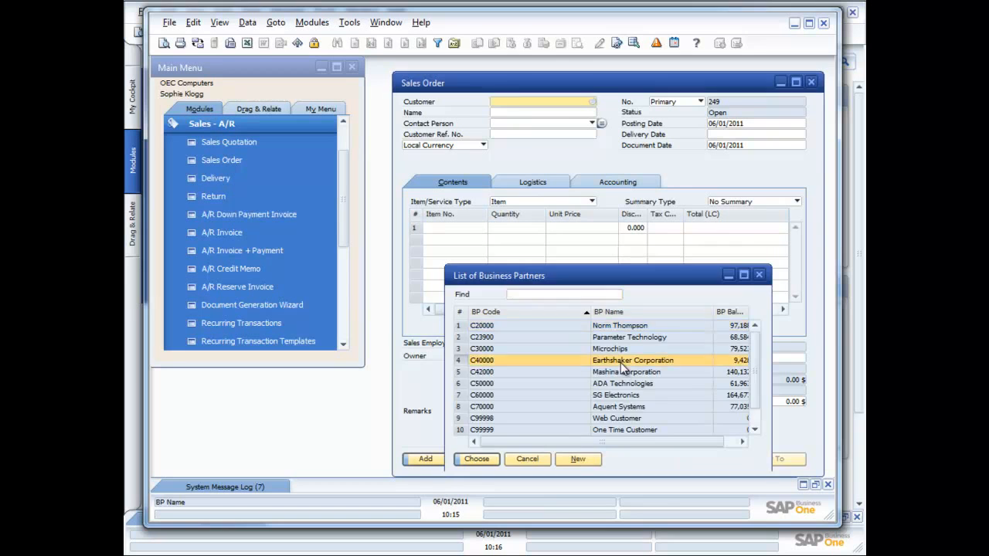
{"action": "left_click", "coordinate": [732, 134]}
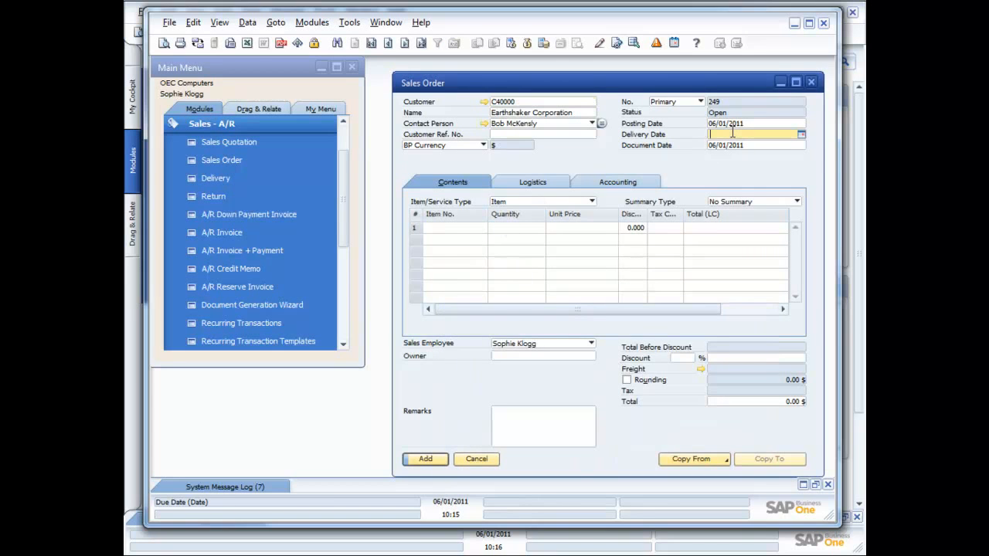
{"action": "type", "text": "1"}
{"action": "key", "text": "Tab"}
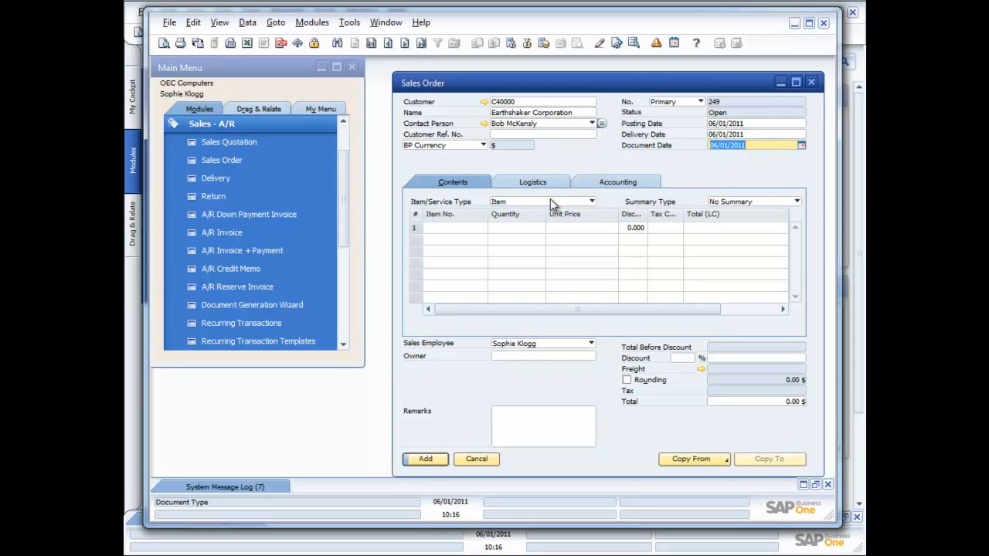
Step: Add item A00001 to the first order line with a quantity of 5
{"action": "left_click", "coordinate": [464, 228]}
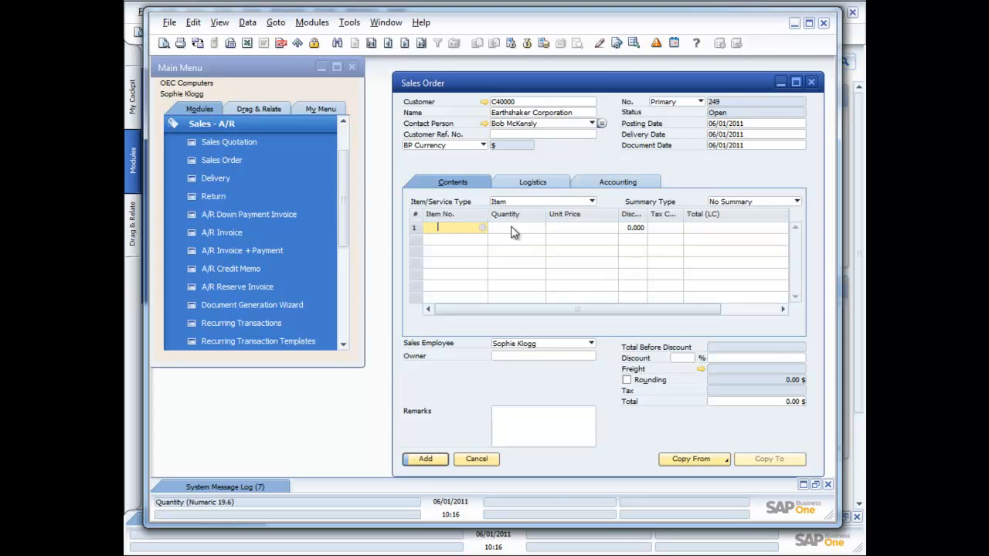
{"action": "key", "text": "Tab"}
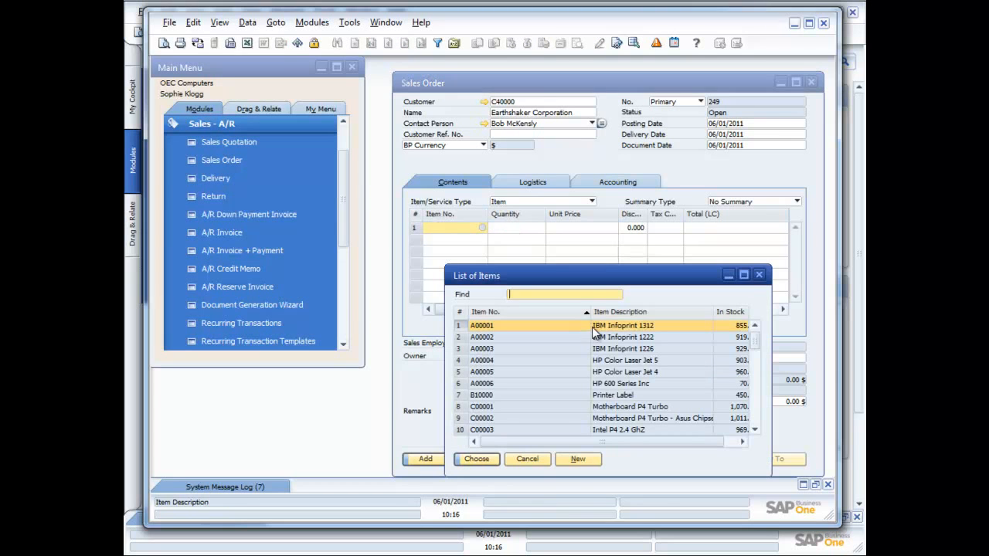
{"action": "double_click", "coordinate": [604, 328]}
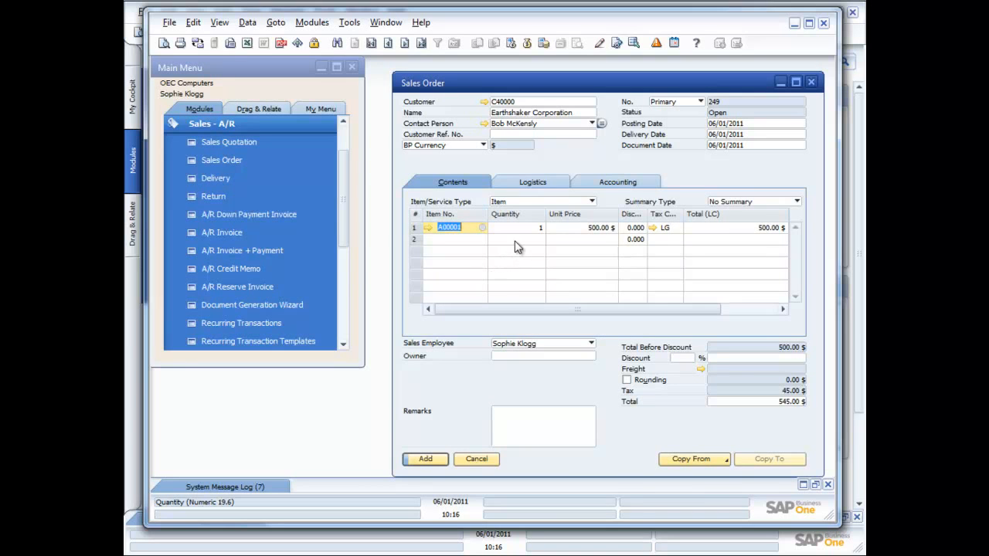
{"action": "left_click", "coordinate": [537, 229]}
{"action": "key", "text": "BackSpace"}
{"action": "key", "text": "Tab"}
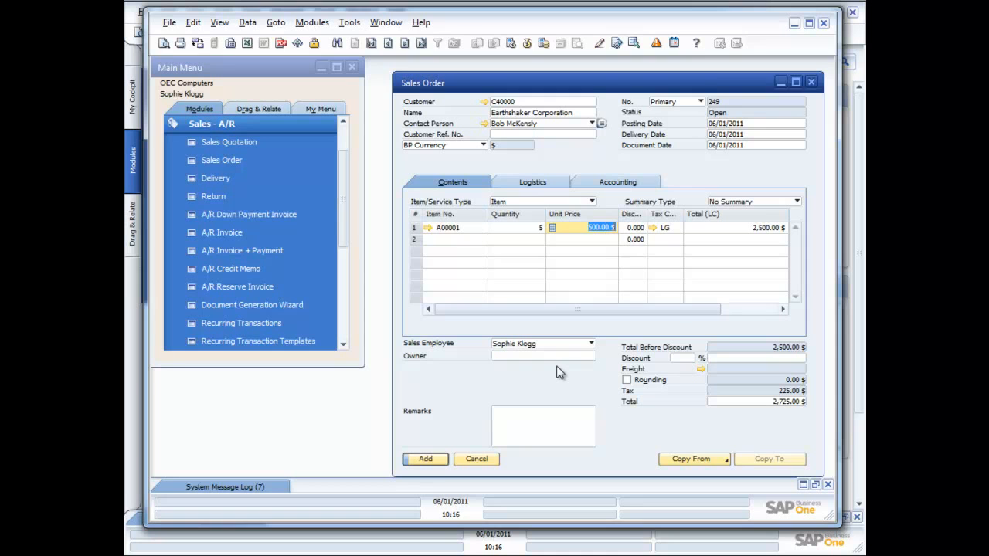
Step: Add the sales order and submit it for approval with the remark "Please approve this order"
{"action": "left_click", "coordinate": [423, 459]}
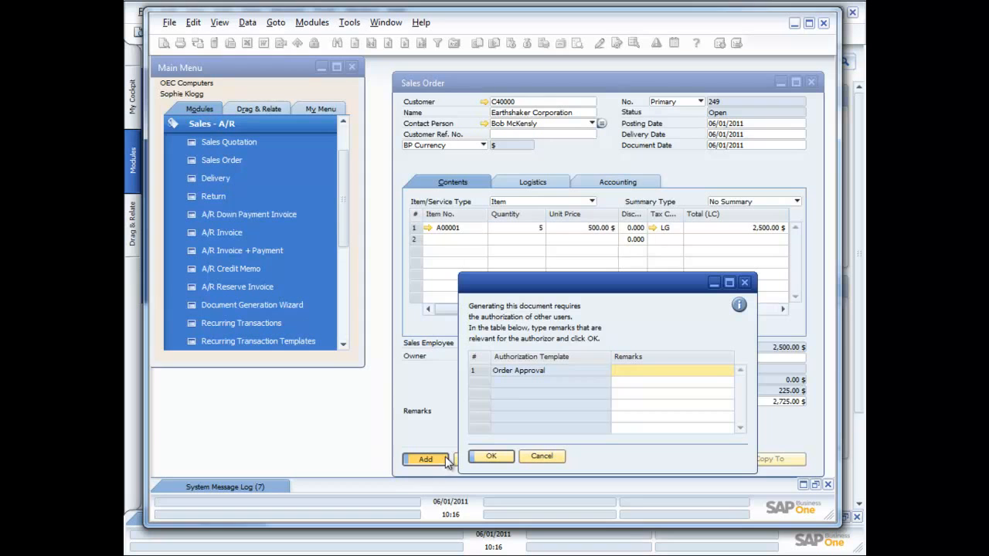
{"action": "left_click_drag", "start_coordinate": [533, 292], "coordinate": [493, 232]}
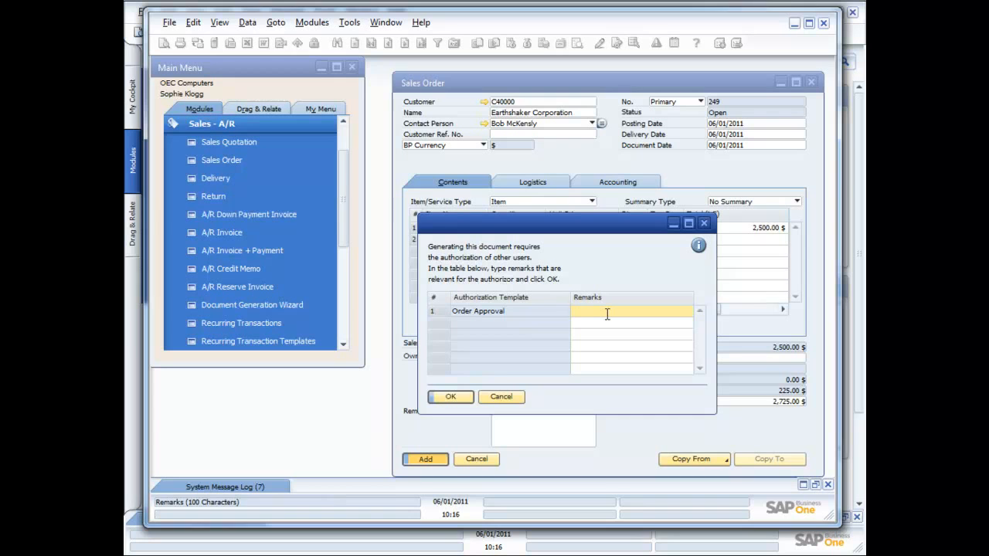
{"action": "type", "text": "Please approve this order"}
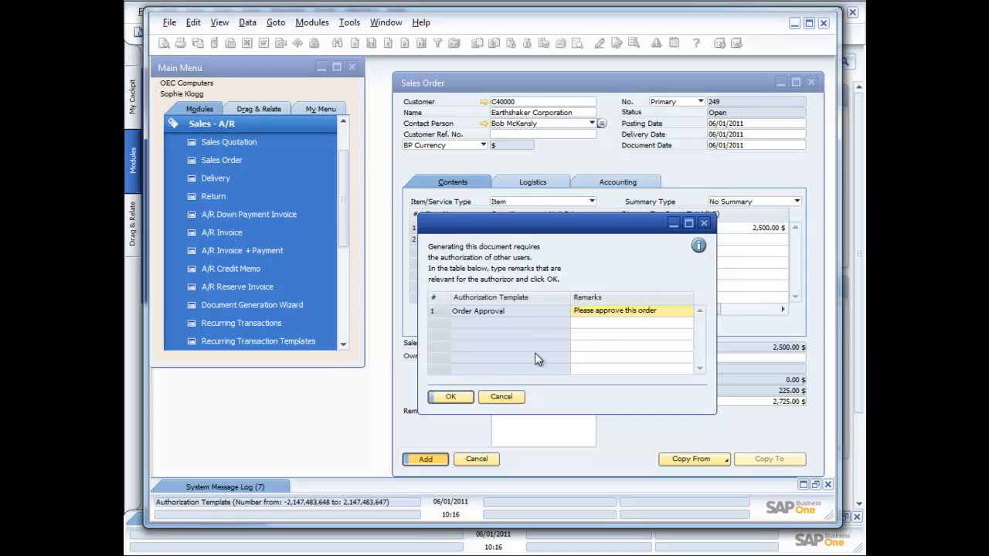
{"action": "left_click", "coordinate": [457, 396]}
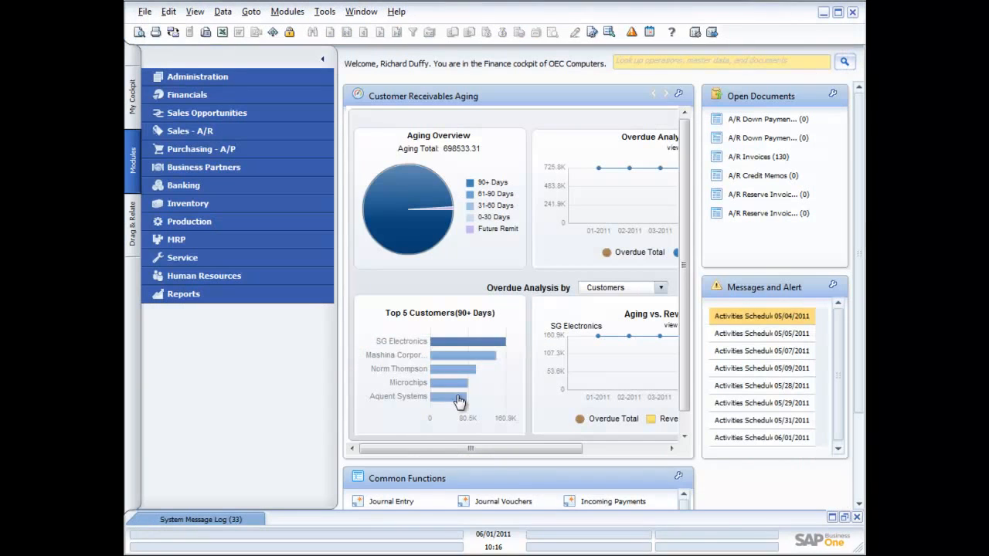
Step: As the approver, open the request for document approval for the sales order draft from Messages and Alerts
{"action": "mouse_move", "coordinate": [458, 401]}
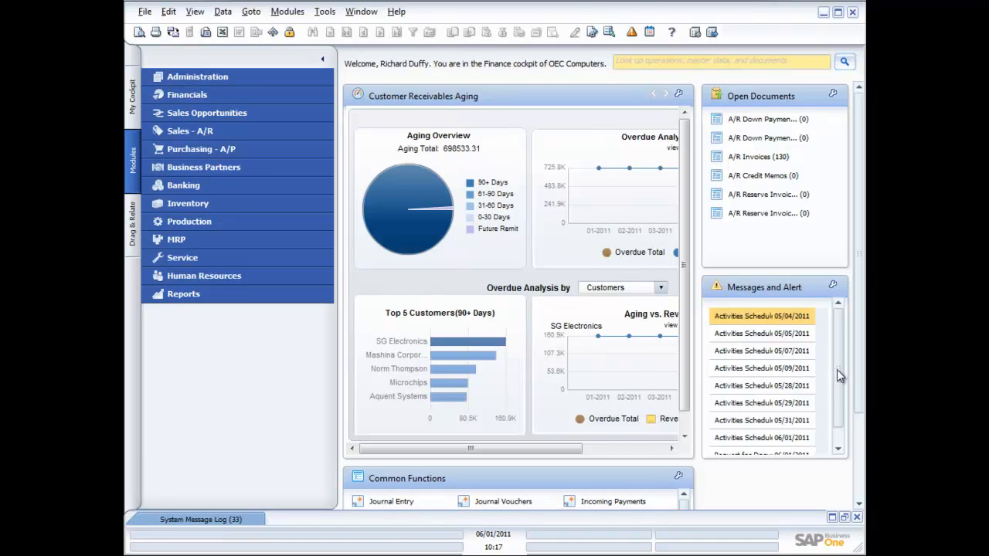
{"action": "left_click_drag", "start_coordinate": [837, 369], "coordinate": [842, 404]}
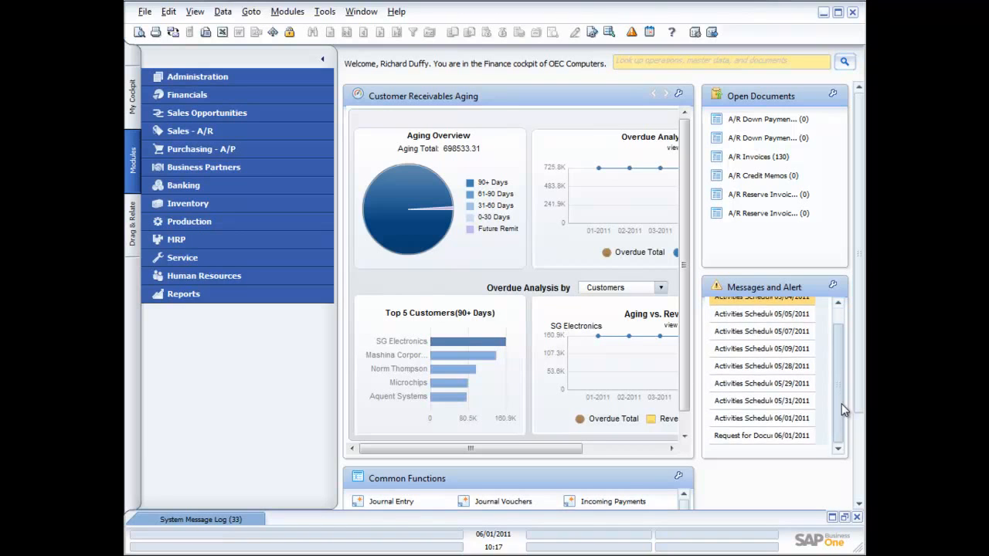
{"action": "left_click", "coordinate": [753, 437]}
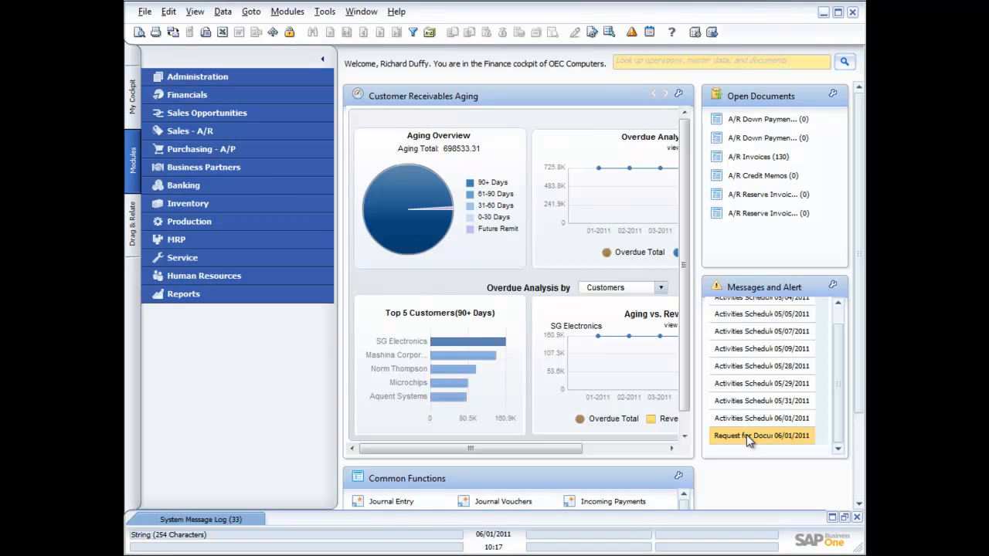
{"action": "double_click", "coordinate": [748, 438]}
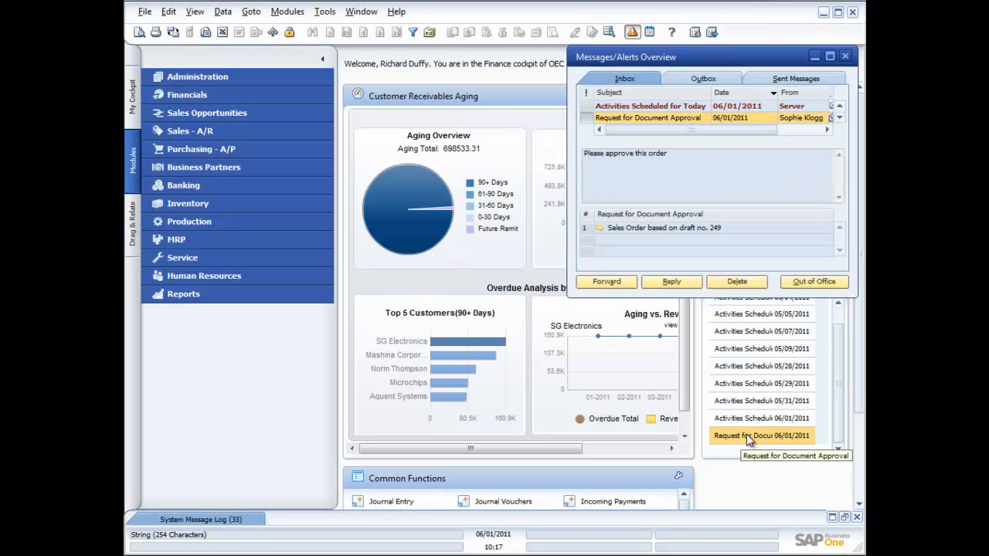
{"action": "left_click_drag", "start_coordinate": [673, 58], "coordinate": [445, 91]}
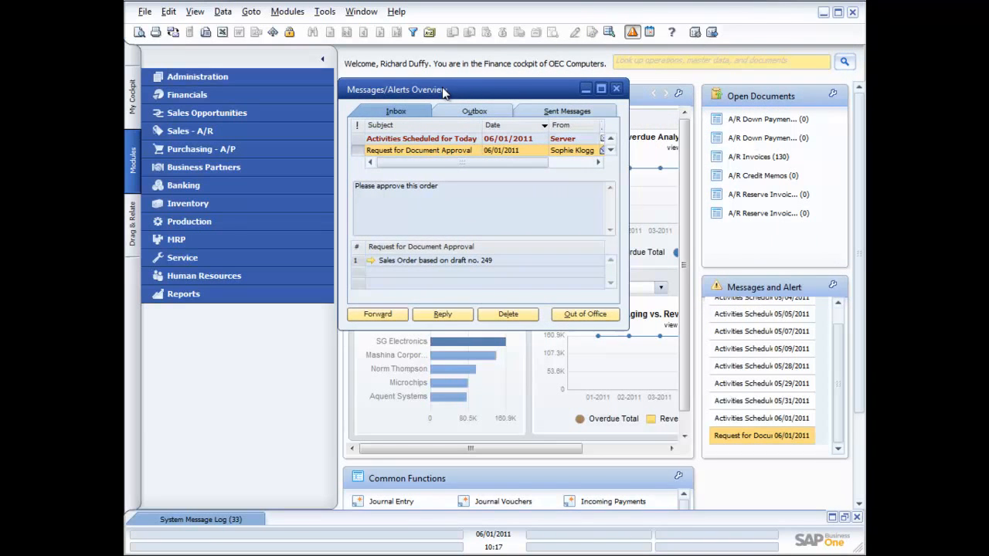
{"action": "left_click", "coordinate": [370, 262]}
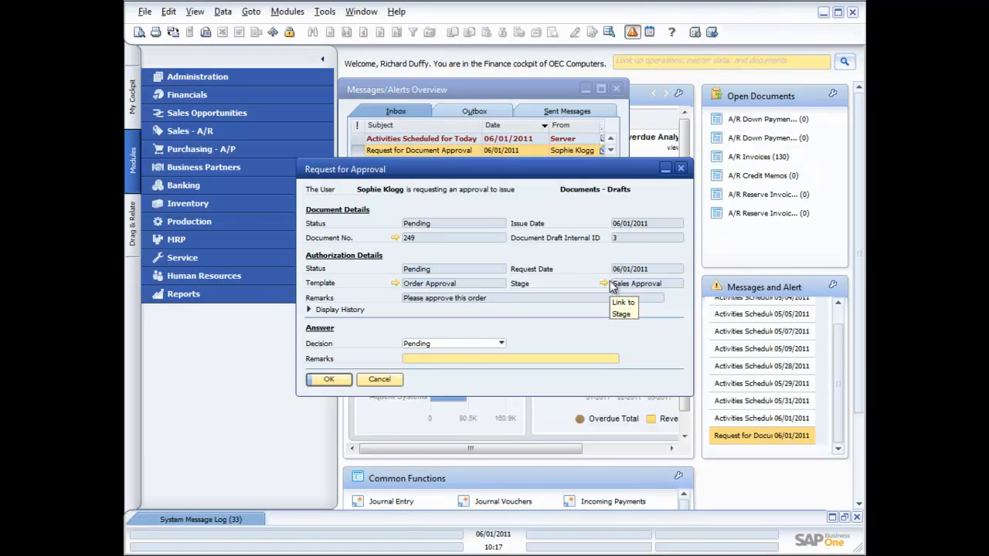
Step: Open the pending sales order draft linked from the approval request
{"action": "left_click", "coordinate": [500, 346]}
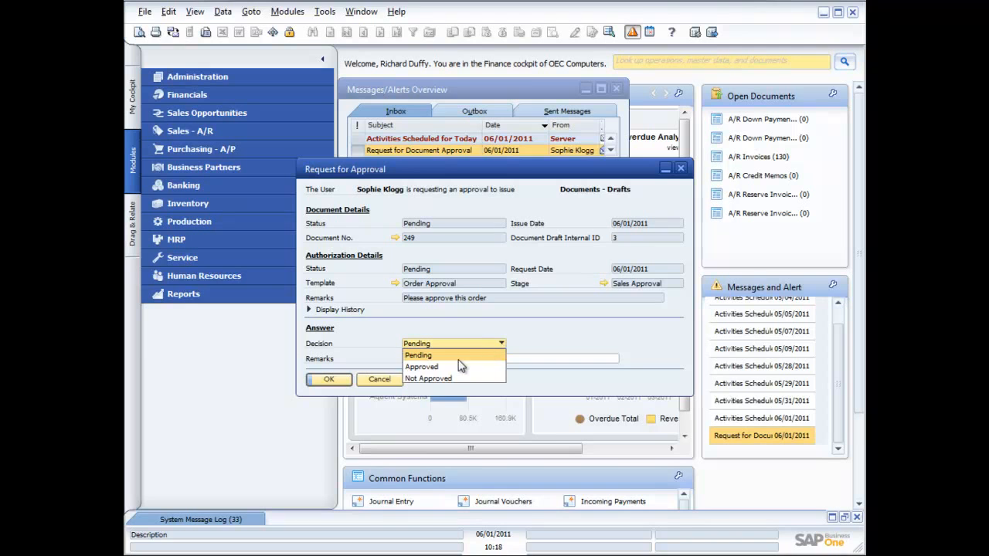
{"action": "left_click", "coordinate": [546, 338]}
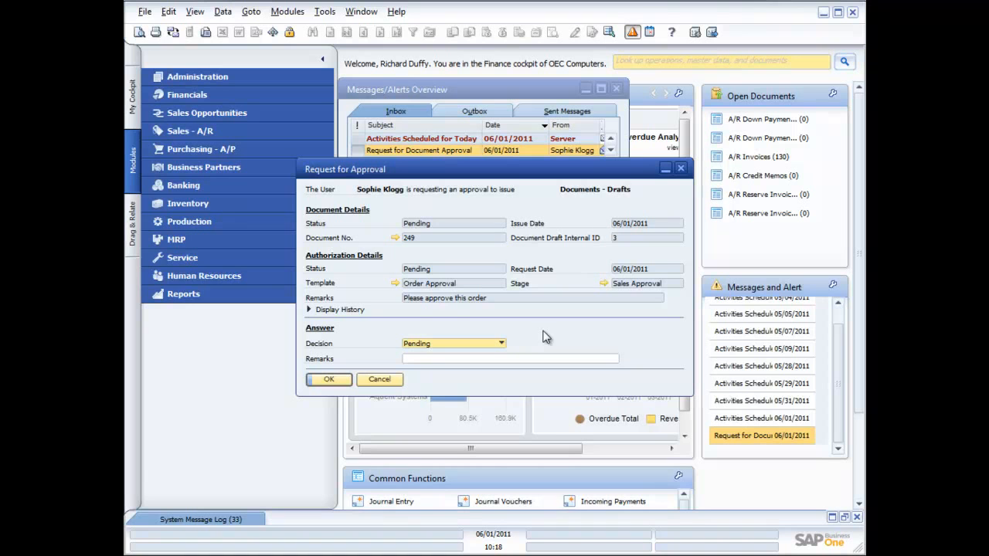
{"action": "left_click", "coordinate": [394, 237]}
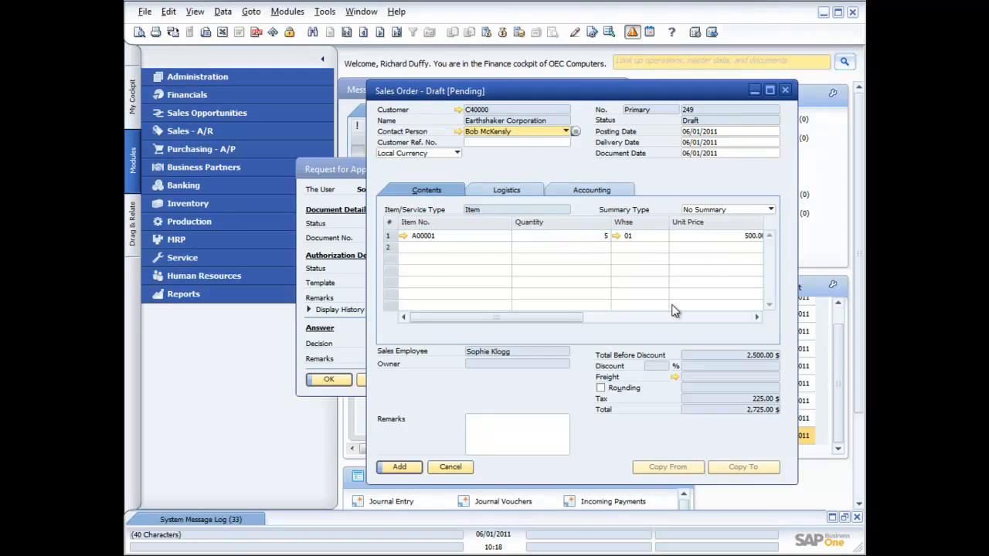
Step: Review the draft order's gross profit and close the draft
{"action": "left_click_drag", "start_coordinate": [564, 318], "coordinate": [594, 318]}
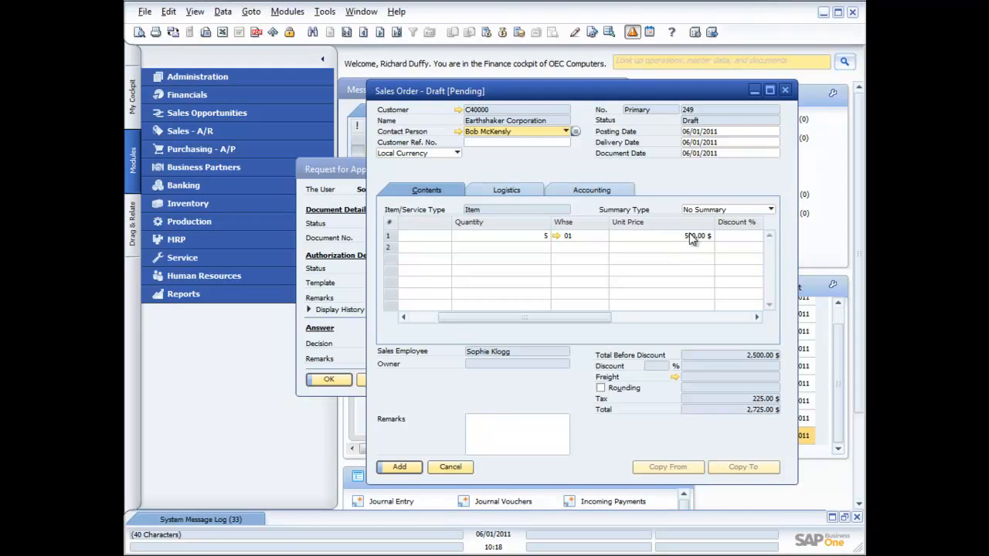
{"action": "right_click", "coordinate": [626, 241]}
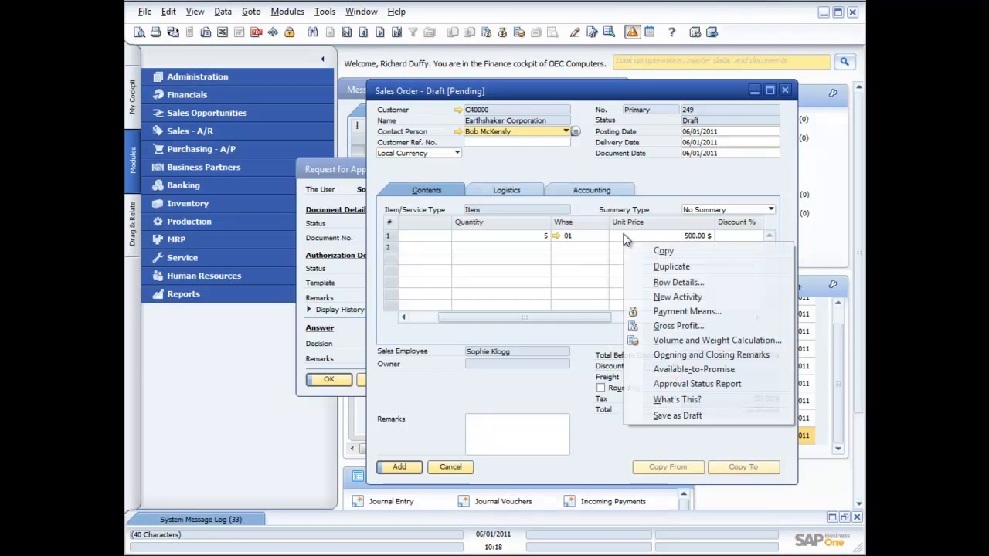
{"action": "left_click", "coordinate": [666, 329]}
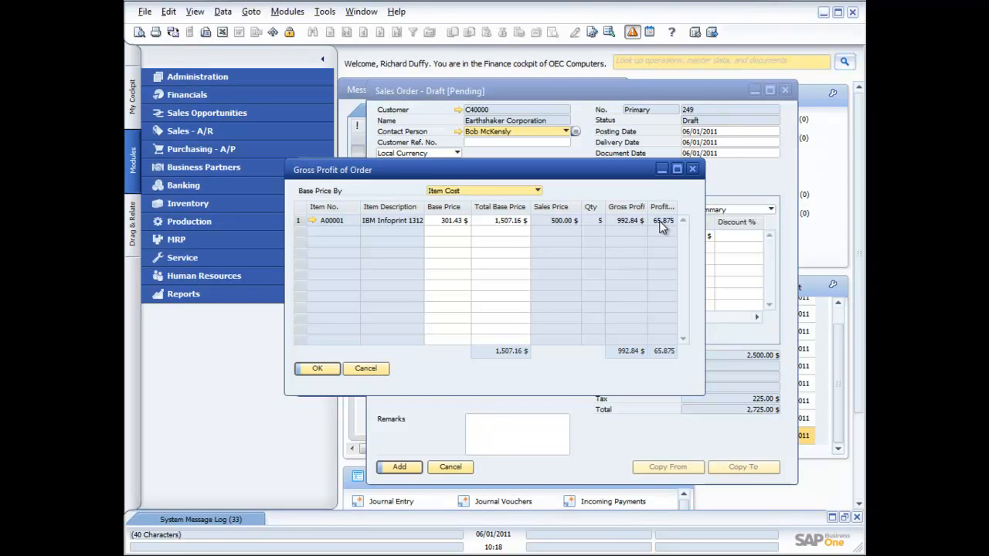
{"action": "left_click", "coordinate": [325, 368]}
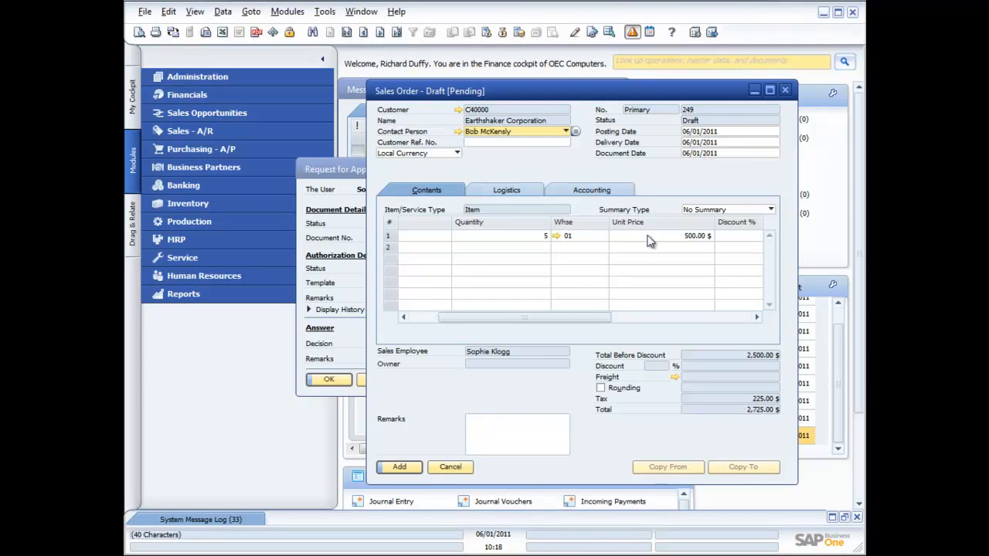
{"action": "left_click", "coordinate": [785, 90]}
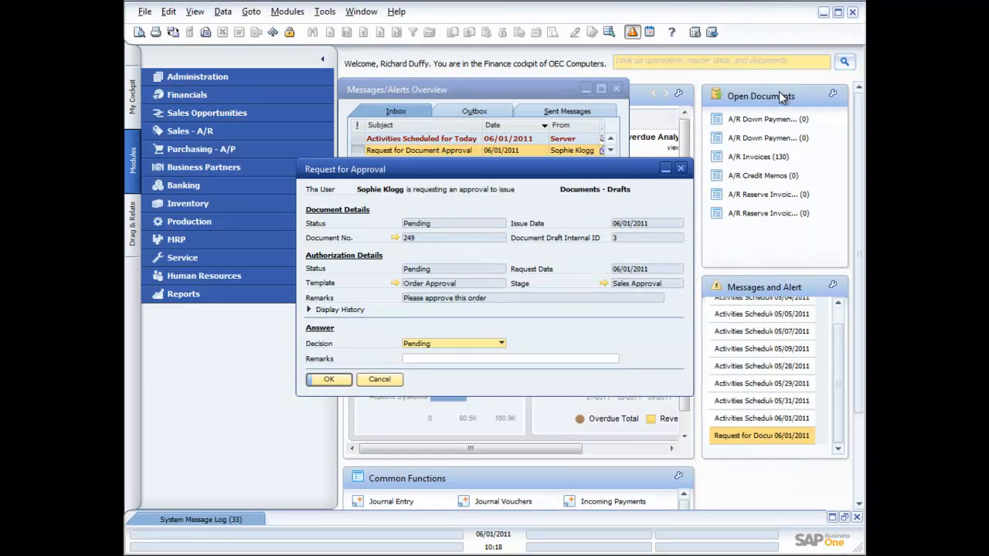
Step: Reopen the draft, inspect the customer's business partner master data, and close both windows
{"action": "left_click", "coordinate": [395, 238]}
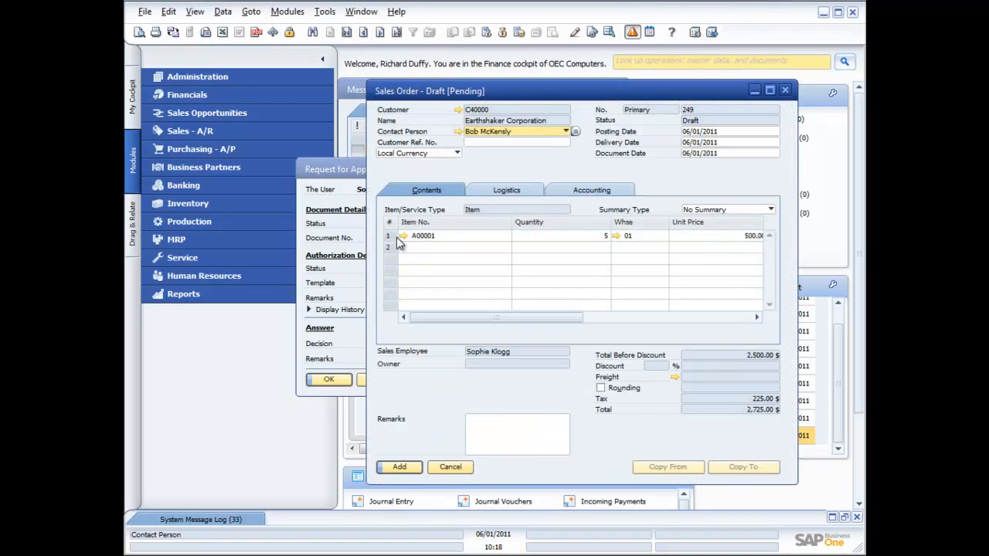
{"action": "left_click", "coordinate": [458, 110]}
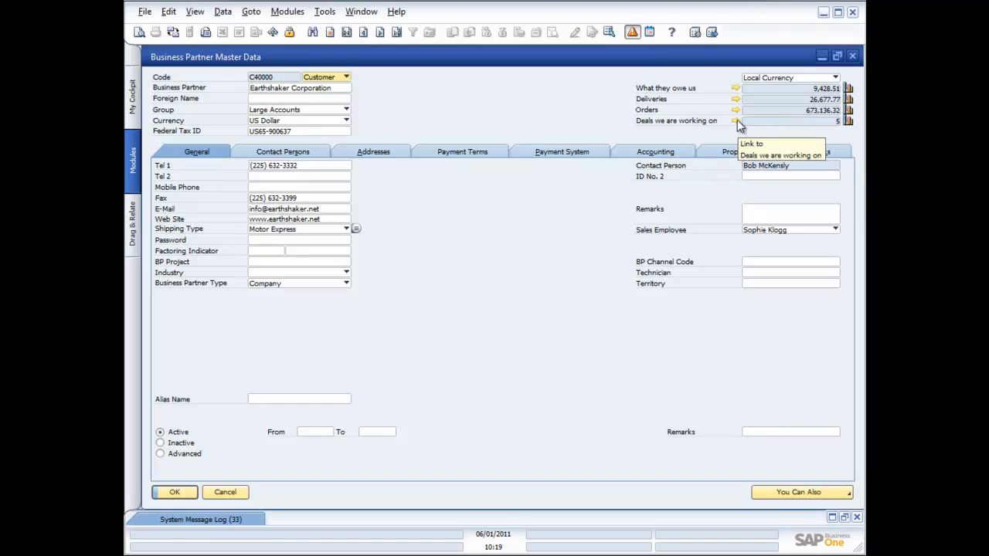
{"action": "left_click", "coordinate": [852, 56]}
{"action": "left_click", "coordinate": [786, 90]}
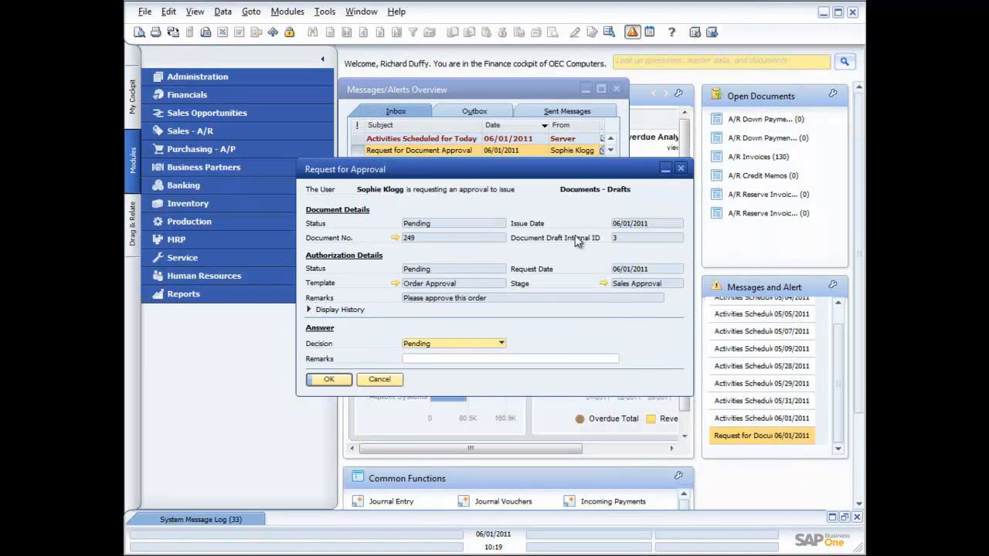
Step: Set the approval decision to Approved and confirm the answer
{"action": "left_click", "coordinate": [502, 344]}
{"action": "left_click", "coordinate": [426, 367]}
{"action": "left_click", "coordinate": [329, 379]}
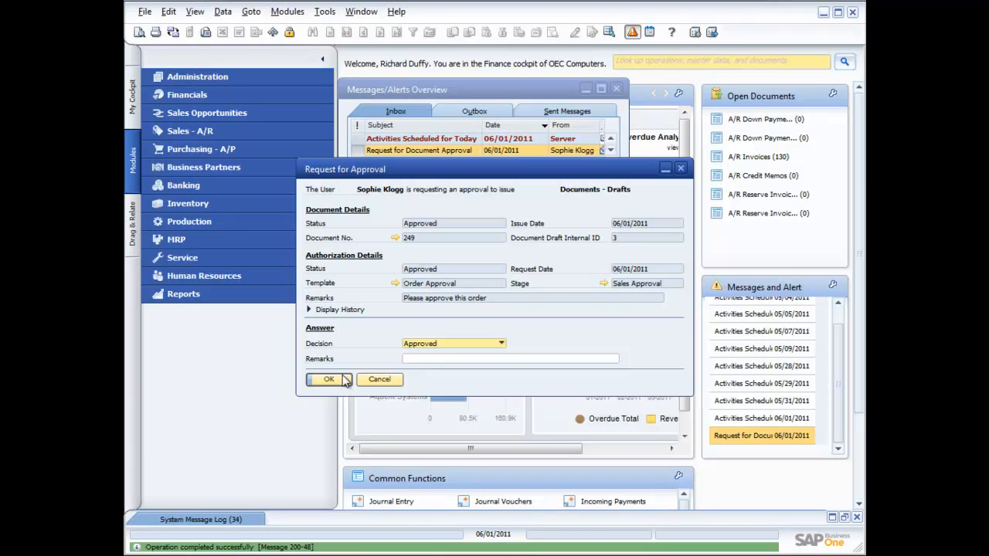
{"action": "left_click", "coordinate": [331, 380]}
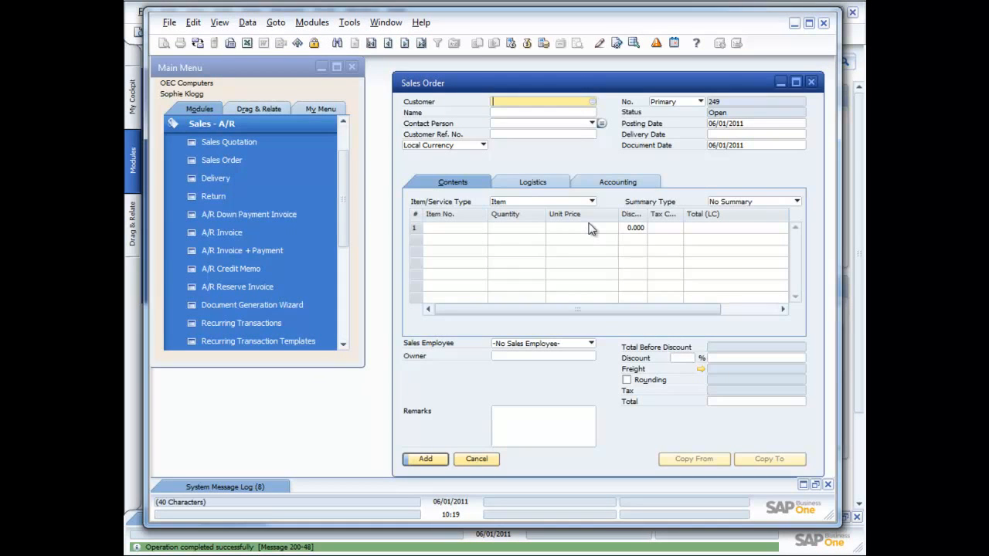
Step: Close the empty sales order form and open the "Document generation approved" message in the inbox
{"action": "left_click", "coordinate": [811, 82]}
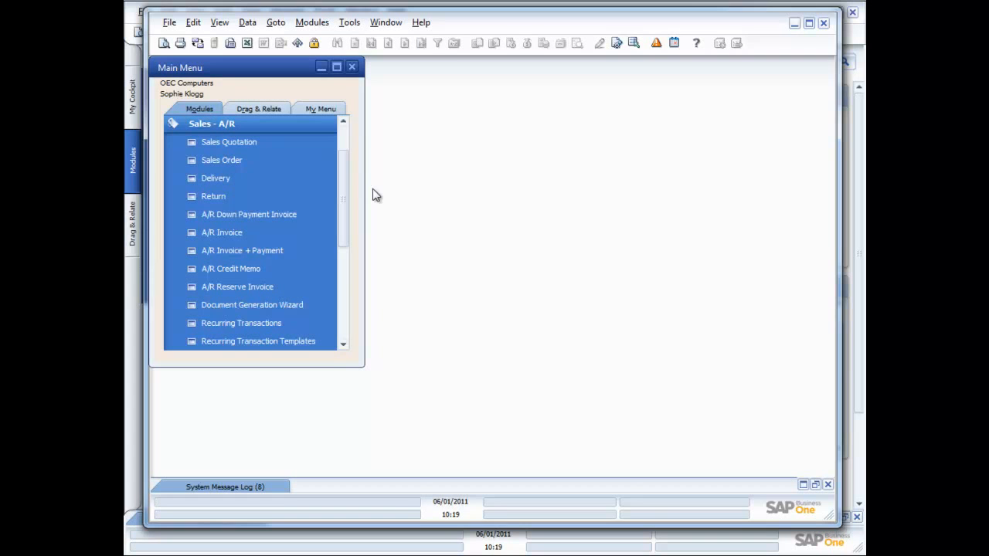
{"action": "left_click", "coordinate": [271, 129]}
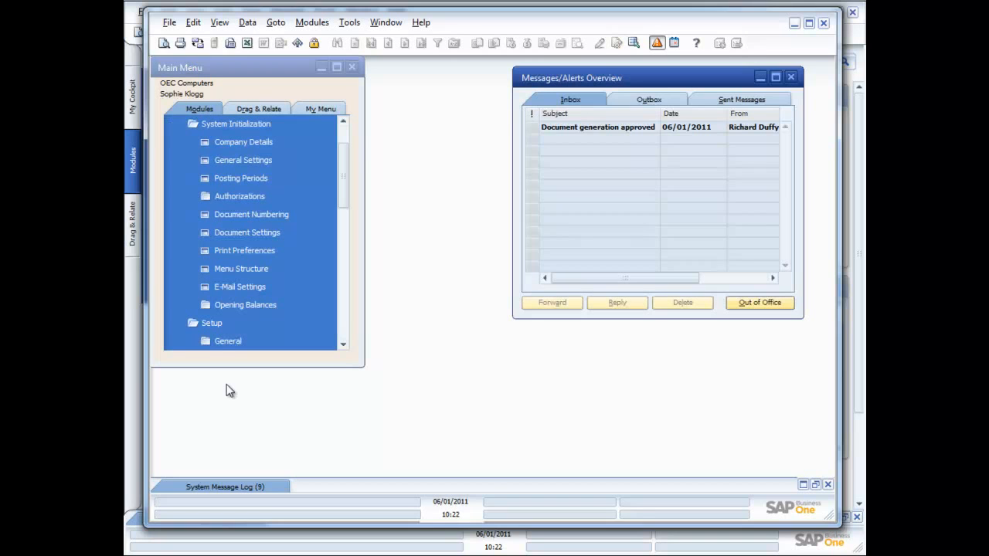
{"action": "left_click", "coordinate": [614, 132]}
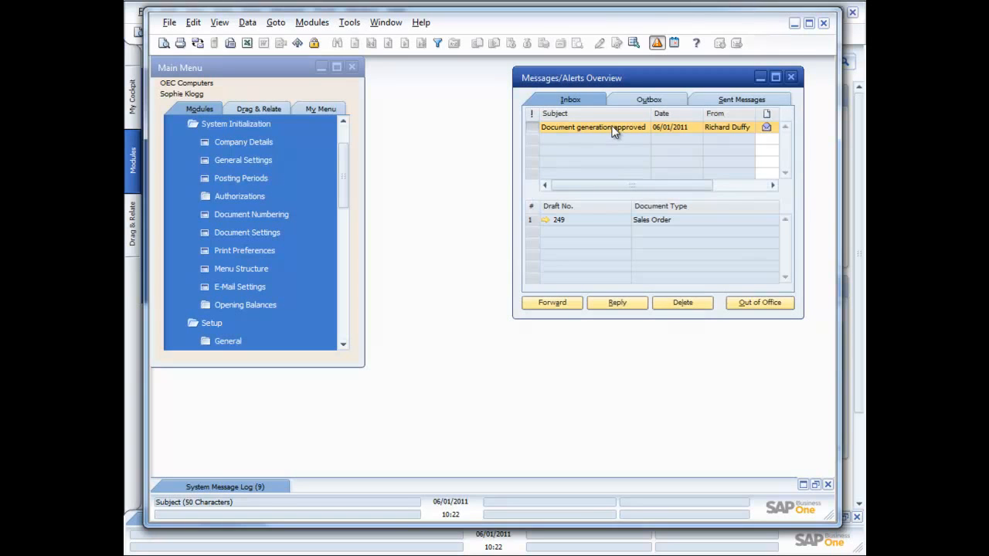
Step: Open the approved draft sales order from the message and review its approval status report
{"action": "left_click", "coordinate": [545, 220]}
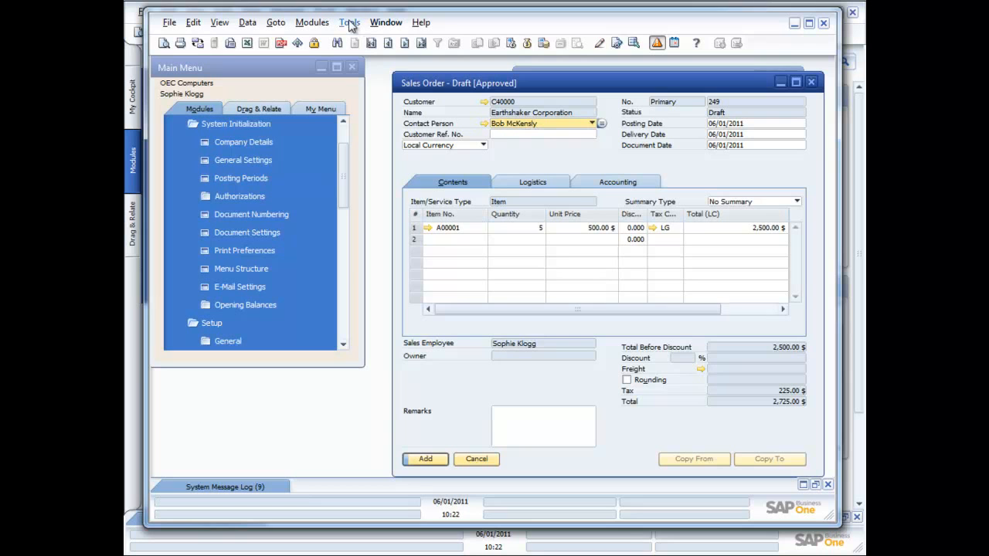
{"action": "right_click", "coordinate": [455, 380]}
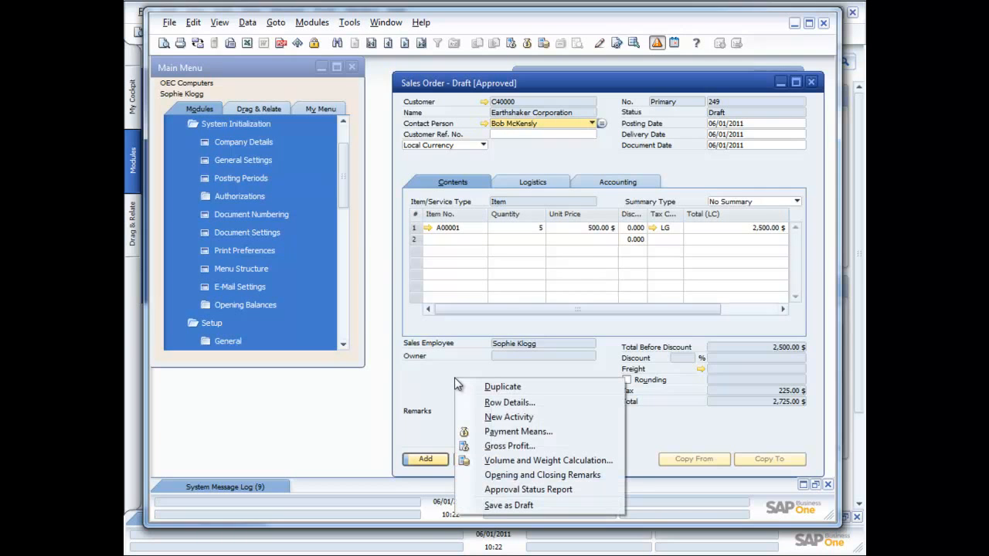
{"action": "left_click", "coordinate": [516, 490]}
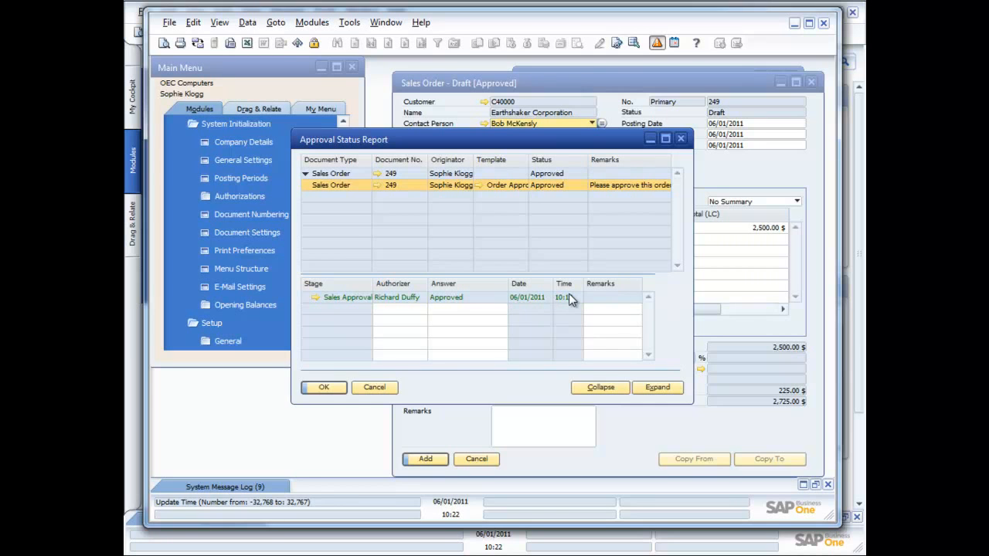
{"action": "left_click", "coordinate": [325, 387]}
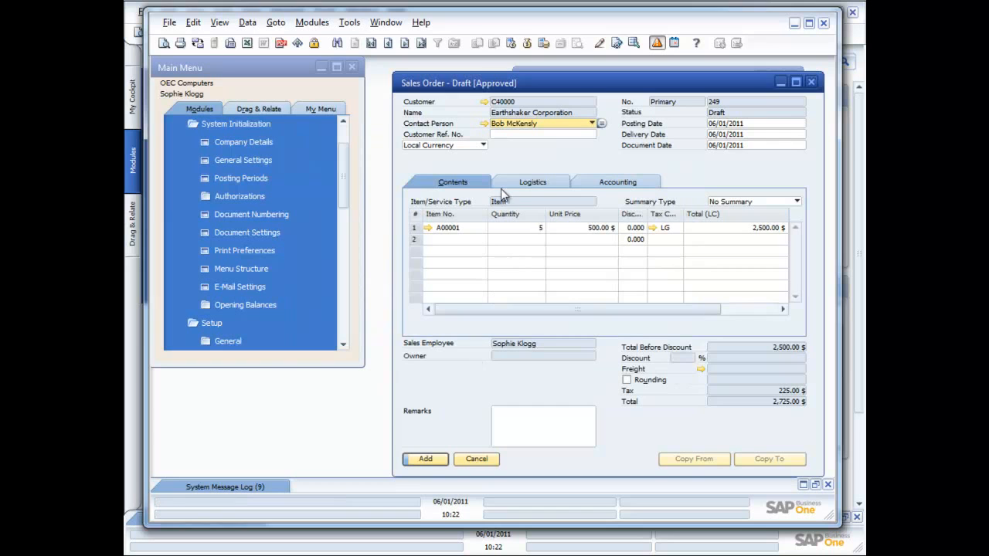
Step: Add the approved draft as a sales order, then close the order form and the messages overview
{"action": "left_click", "coordinate": [425, 460]}
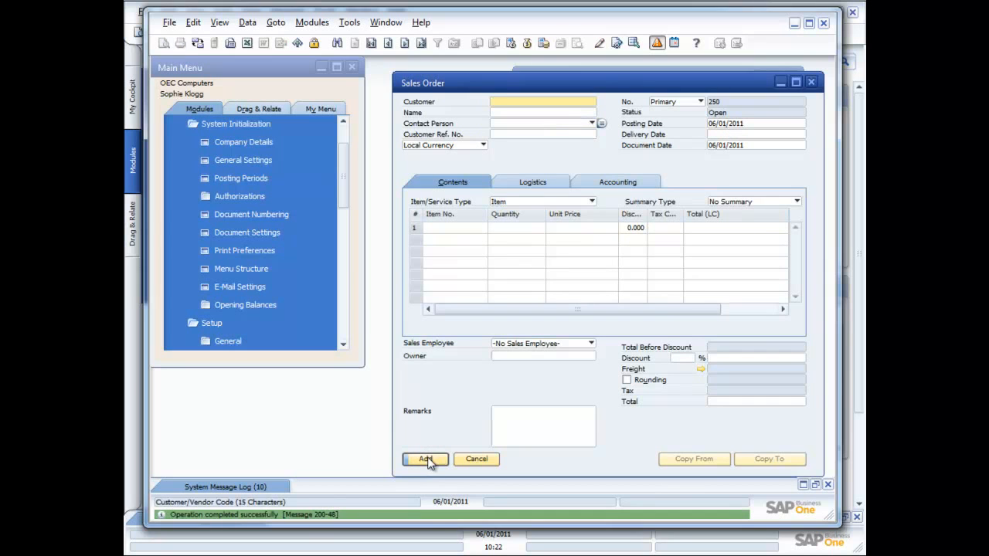
{"action": "left_click", "coordinate": [811, 81]}
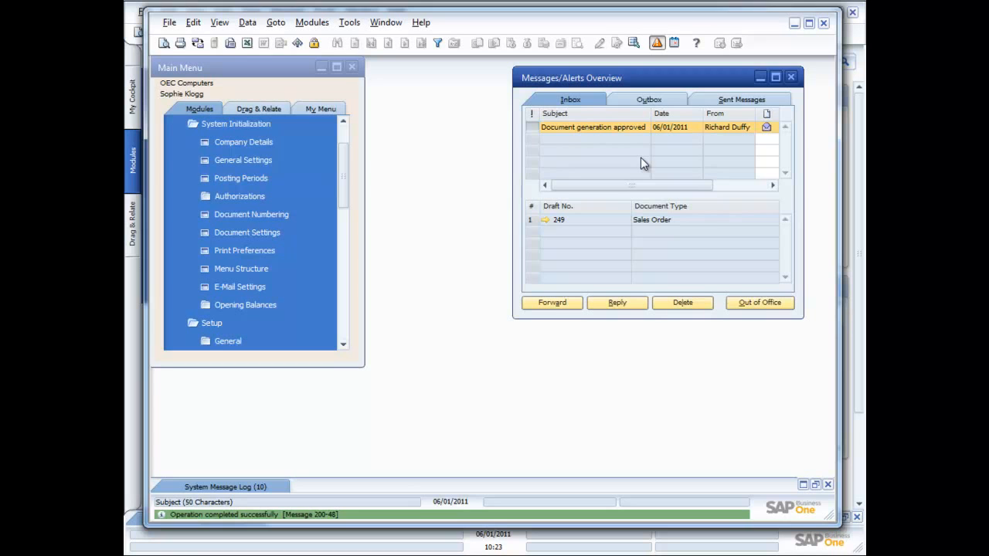
{"action": "left_click", "coordinate": [791, 77]}
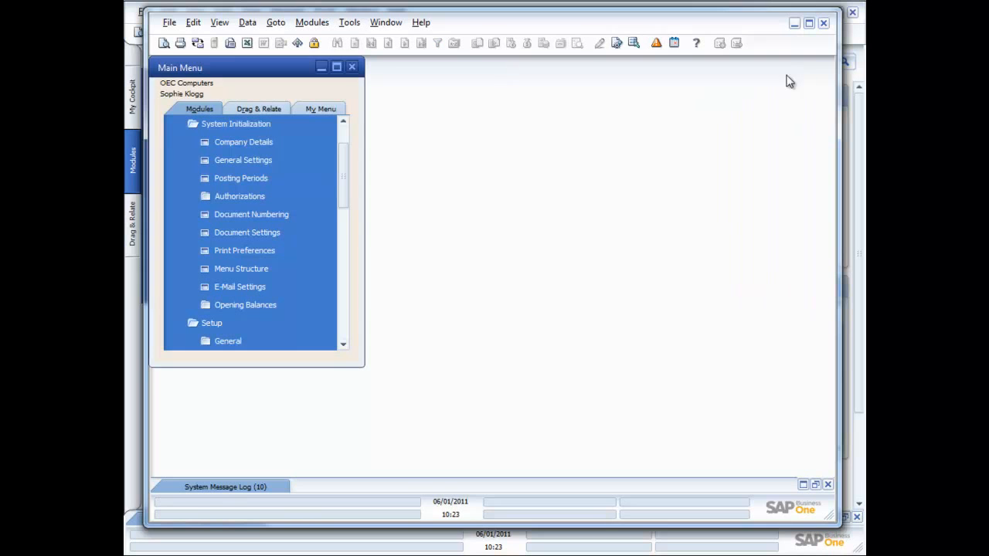
{"action": "left_click", "coordinate": [246, 127]}
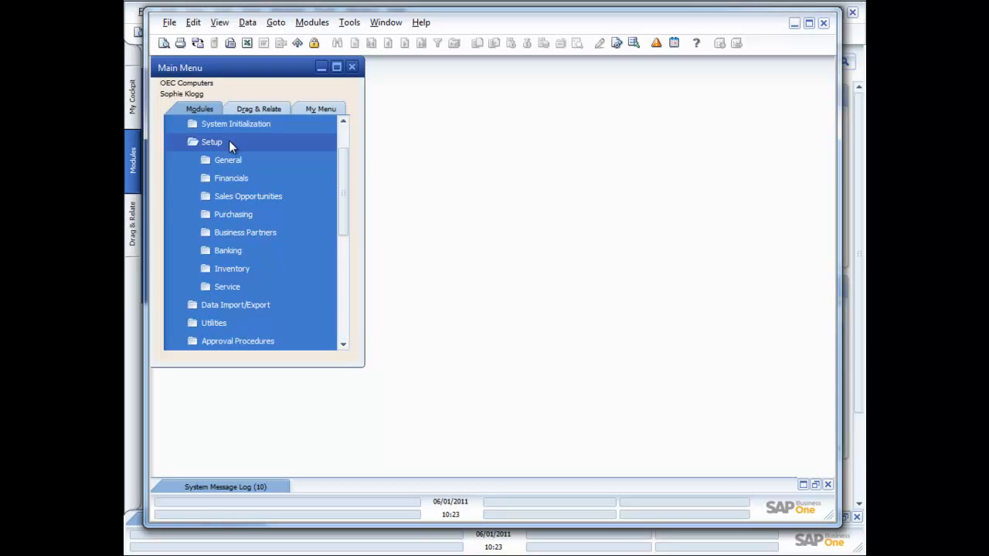
{"action": "left_click", "coordinate": [223, 124]}
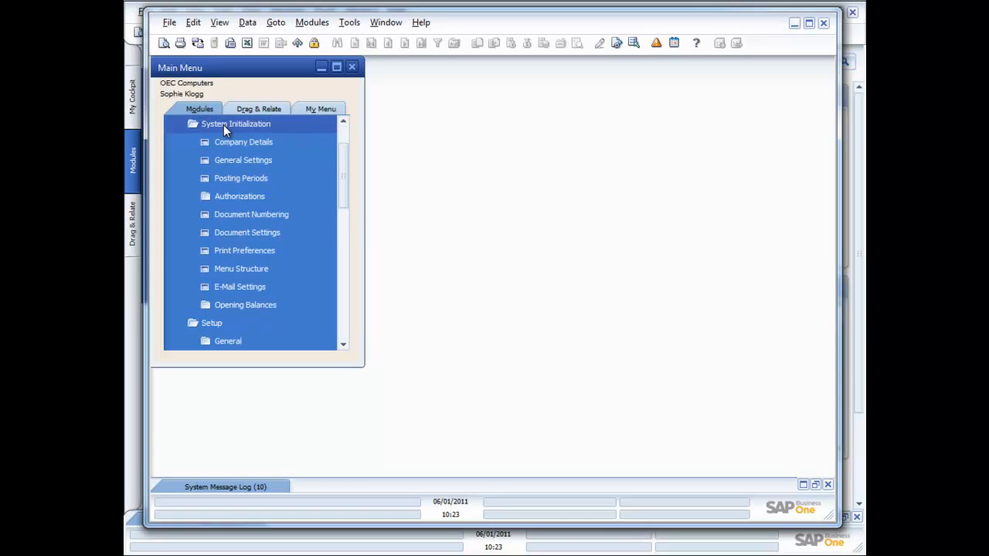
{"action": "left_click", "coordinate": [224, 127]}
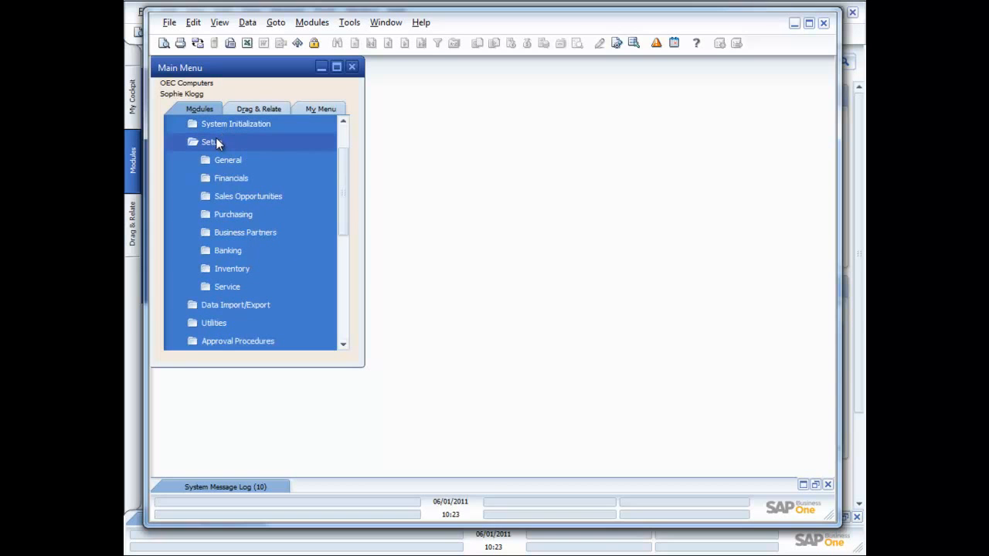
{"action": "left_click", "coordinate": [216, 142]}
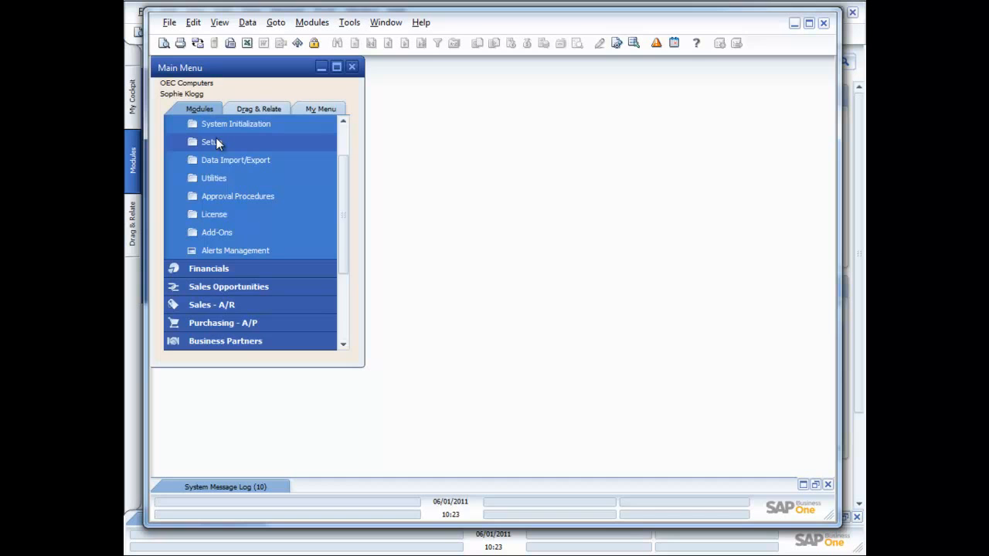
{"action": "left_click", "coordinate": [223, 123]}
{"action": "left_click", "coordinate": [218, 124]}
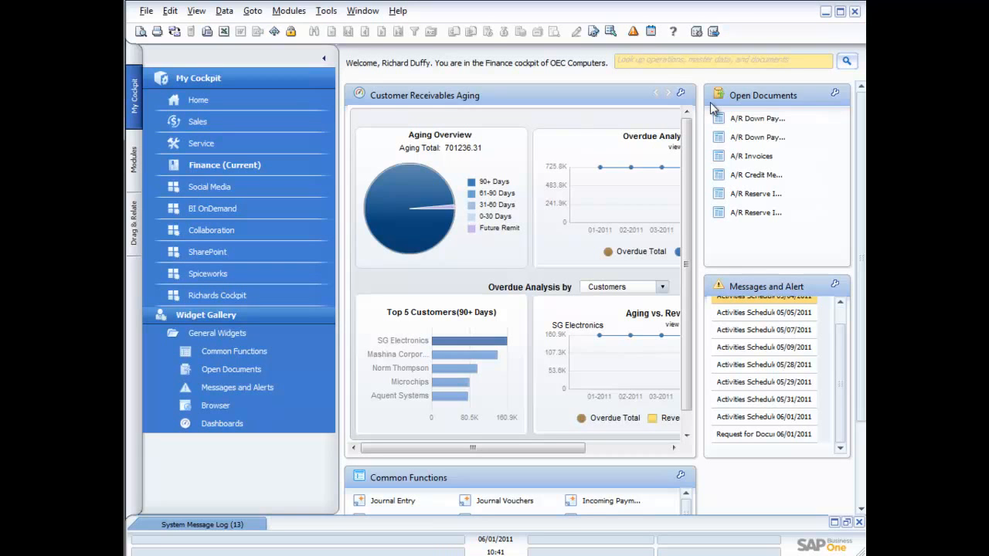
Step: Switch to the requester's session, start a new A/R Invoice and select the first business partner as customer
{"action": "key", "text": "alt+Tab"}
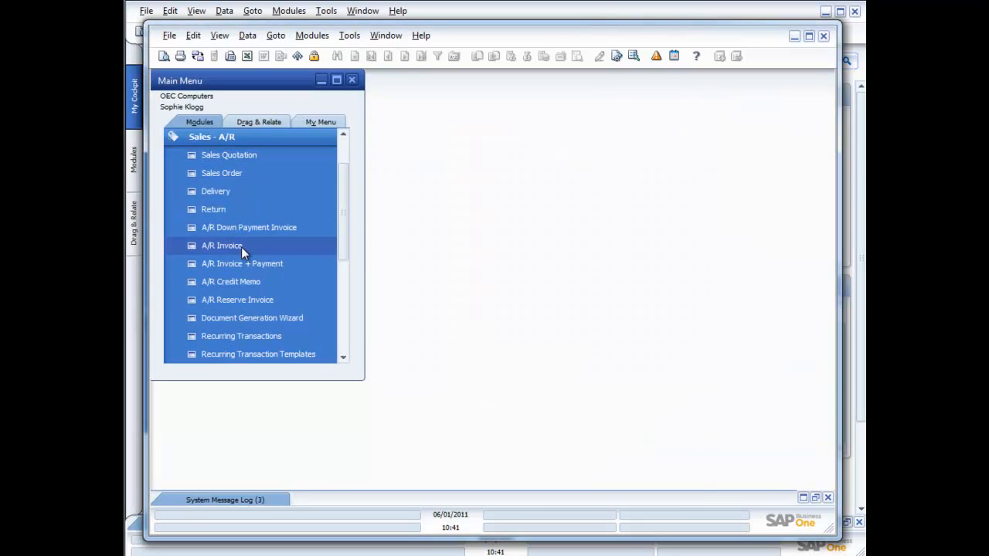
{"action": "left_click", "coordinate": [241, 245]}
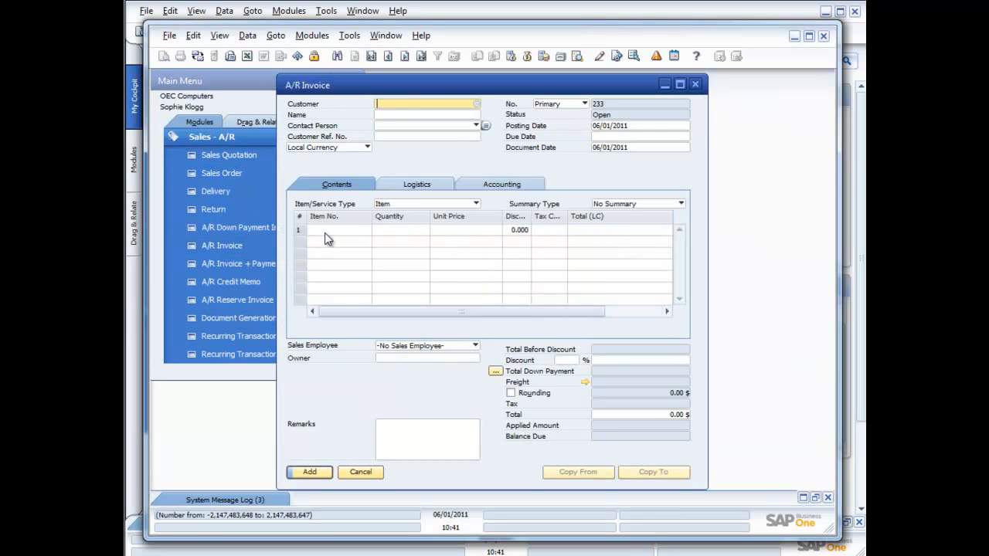
{"action": "left_click", "coordinate": [476, 103]}
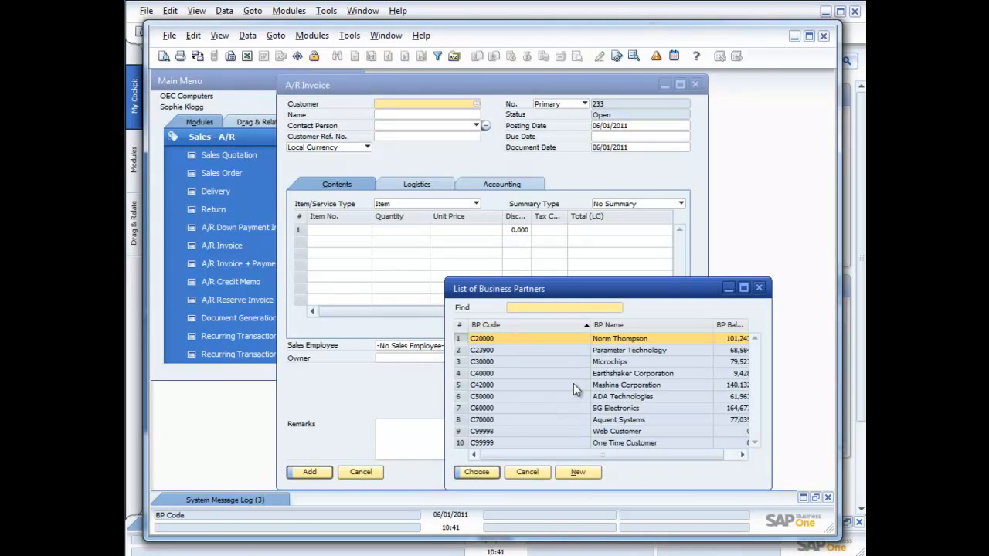
{"action": "double_click", "coordinate": [568, 344]}
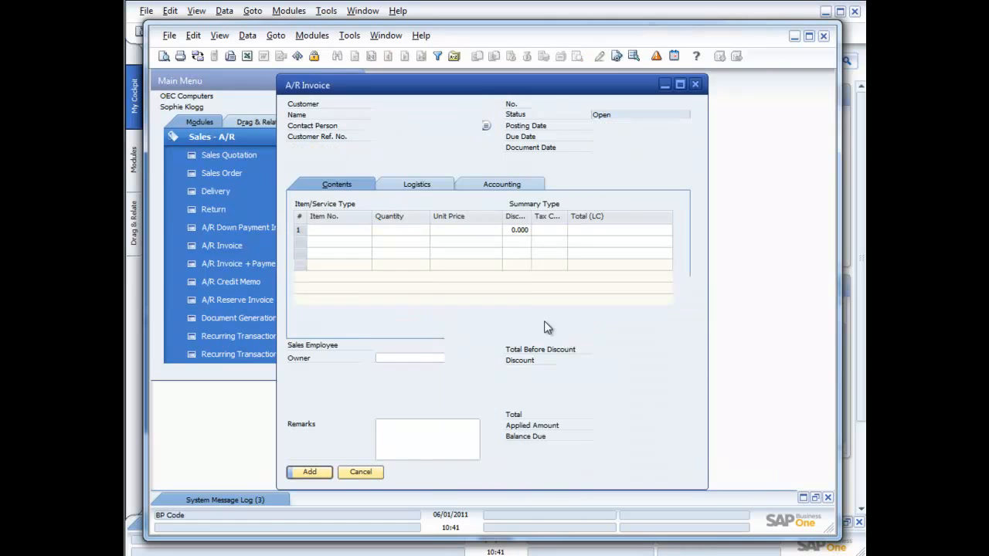
Step: Add item A00002 to the invoice's first row with a quantity of 5
{"action": "left_click", "coordinate": [338, 229]}
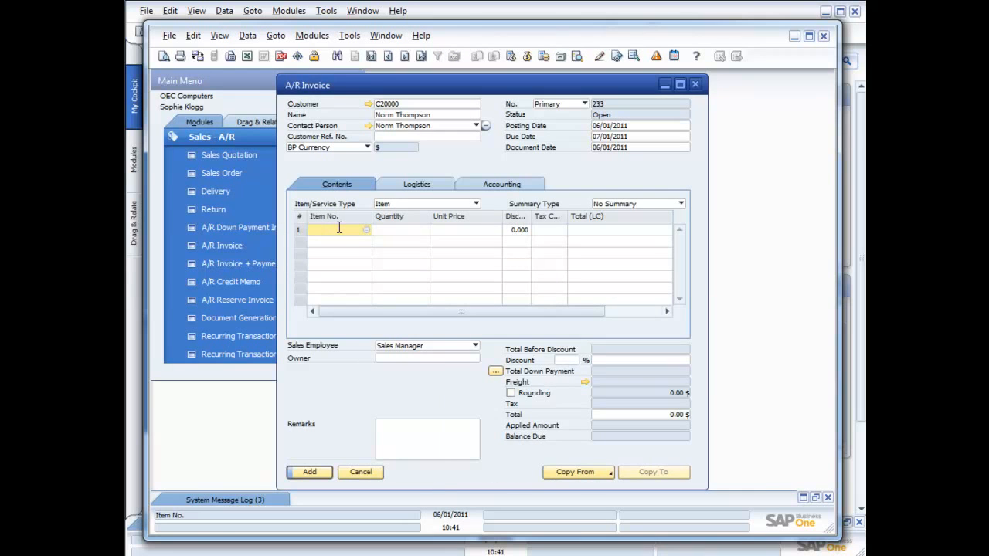
{"action": "key", "text": "Tab"}
{"action": "double_click", "coordinate": [503, 353]}
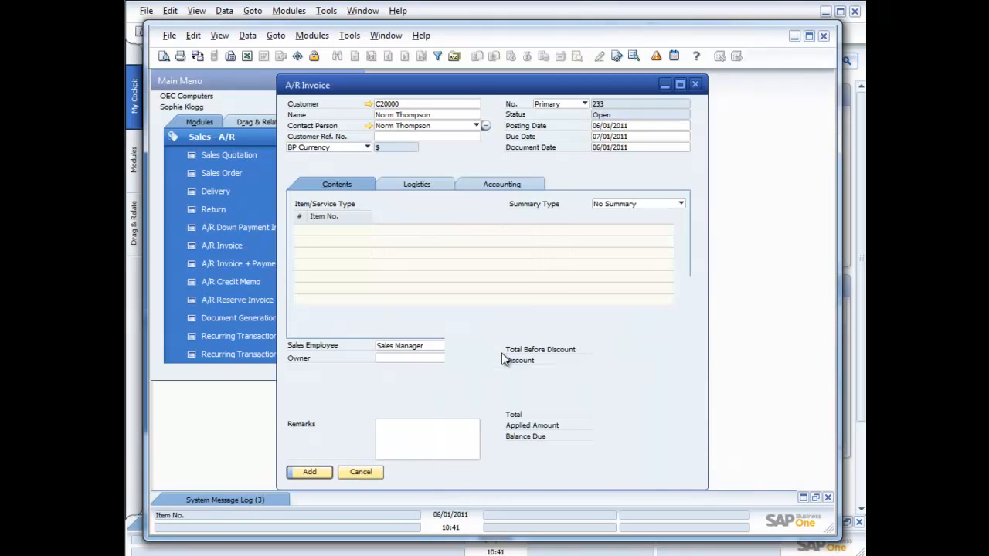
{"action": "left_click", "coordinate": [420, 229]}
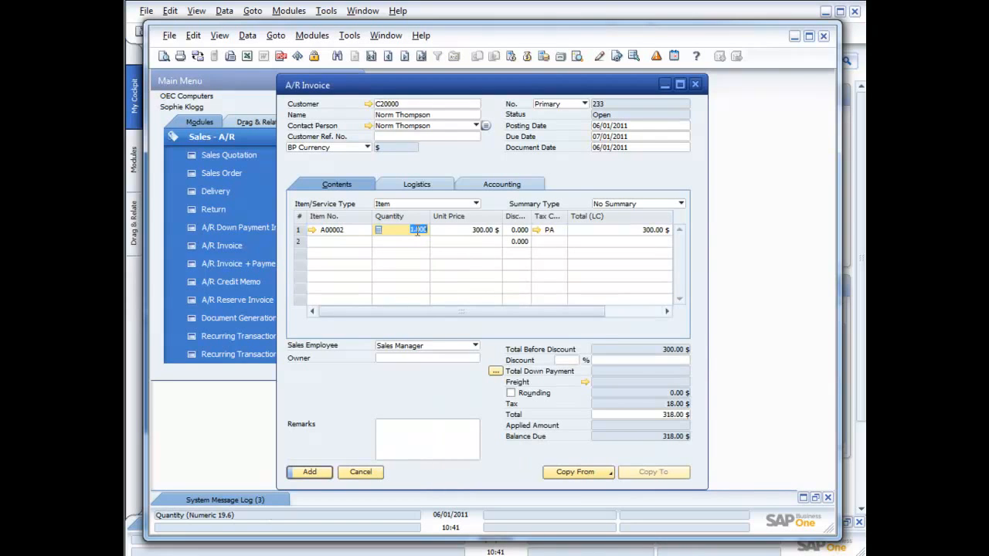
{"action": "key", "text": "Tab"}
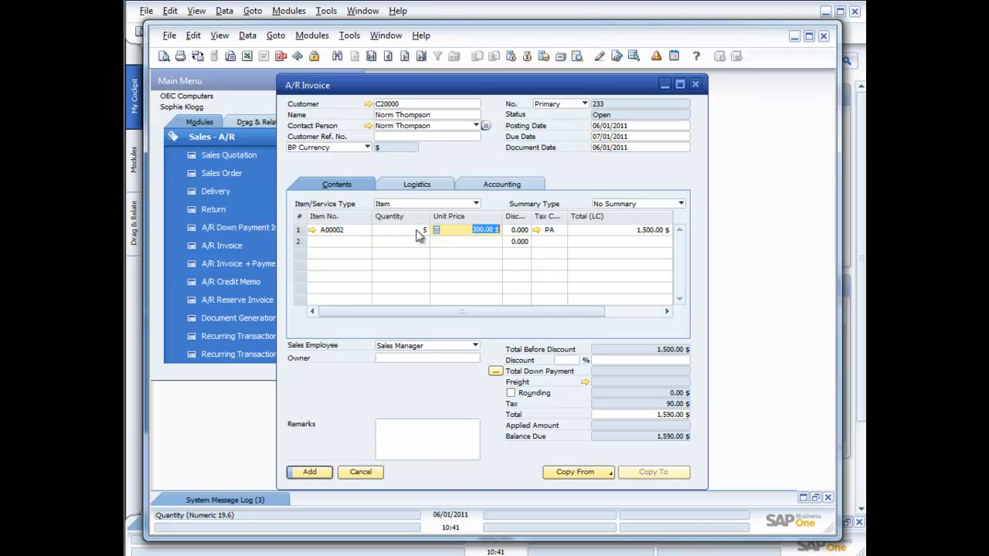
Step: Set the invoice's document discount to 15 % and add the invoice
{"action": "left_click", "coordinate": [567, 359]}
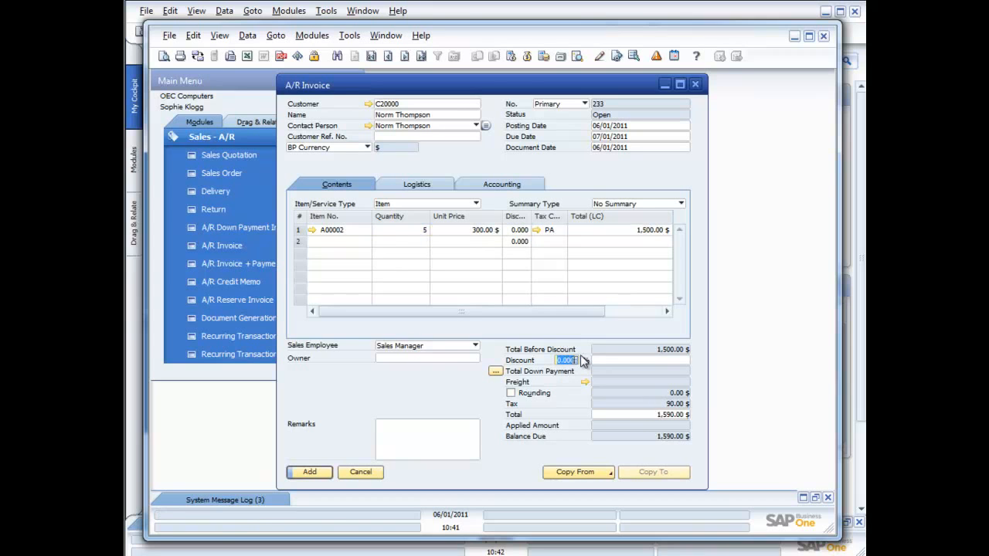
{"action": "type", "text": "15"}
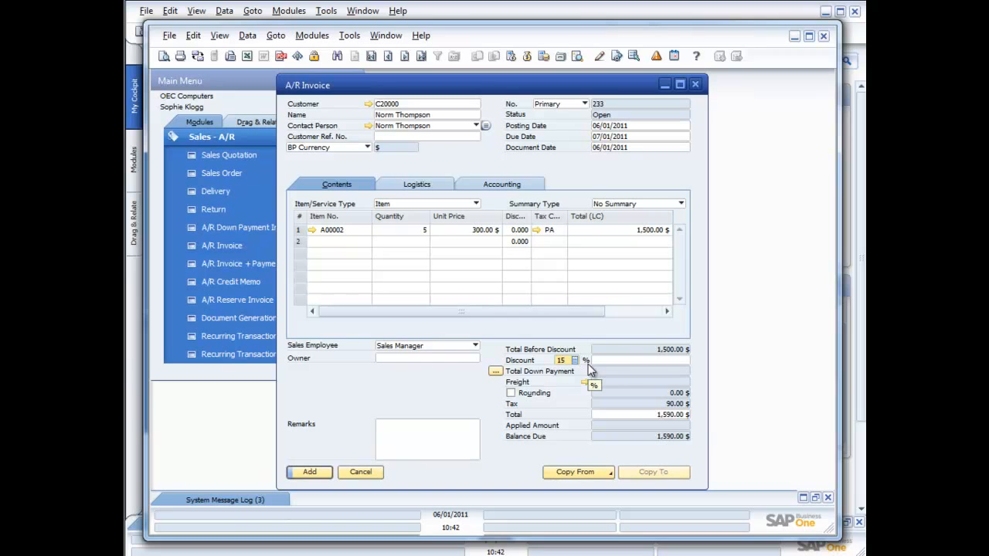
{"action": "left_click", "coordinate": [318, 472]}
{"action": "left_click", "coordinate": [352, 286]}
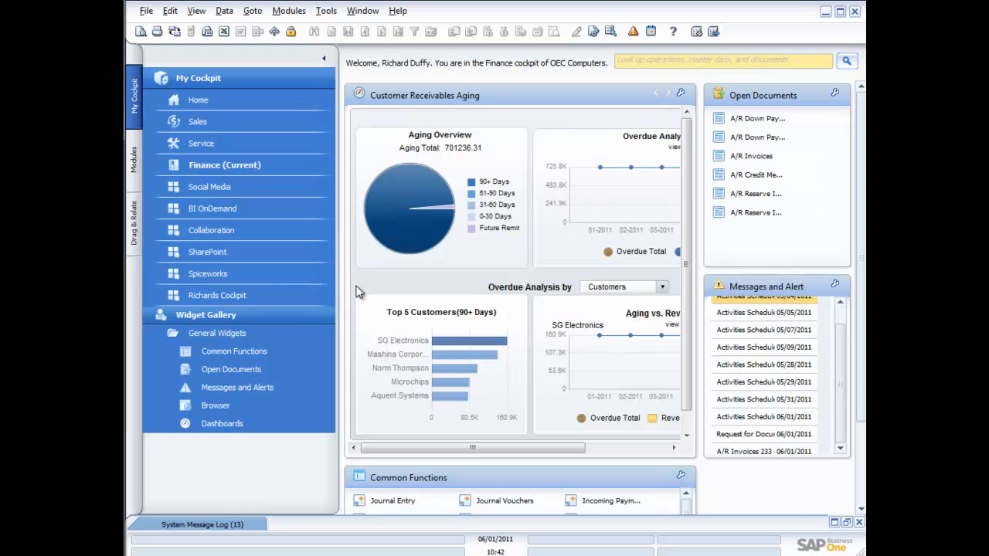
Step: In the authorizer's session, open the messages overview and select the Deviation from Discount (in %) alert
{"action": "mouse_move", "coordinate": [840, 395]}
{"action": "left_mouse_down"}
{"action": "mouse_move", "coordinate": [844, 421]}
{"action": "mouse_move", "coordinate": [839, 340]}
{"action": "mouse_move", "coordinate": [841, 393]}
{"action": "left_mouse_up"}
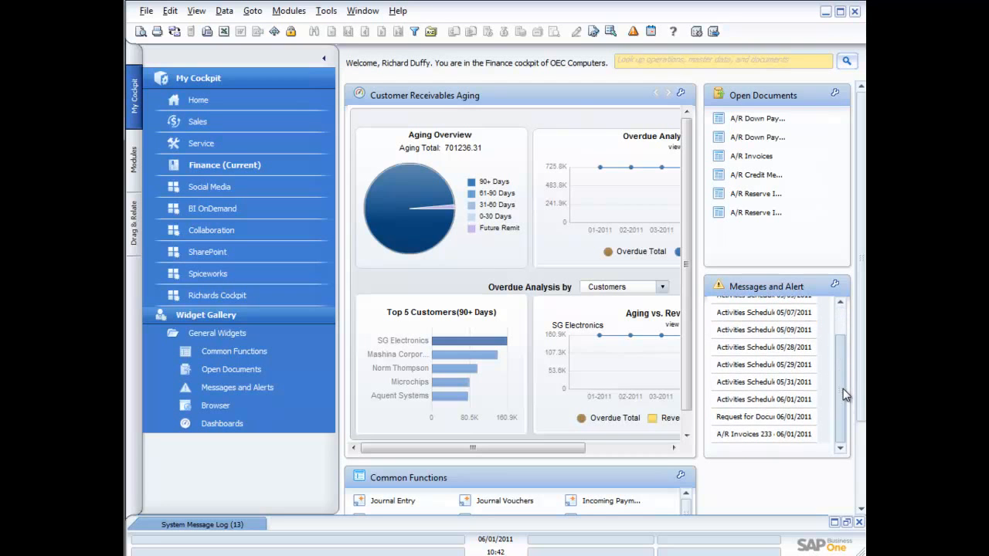
{"action": "left_click", "coordinate": [632, 31]}
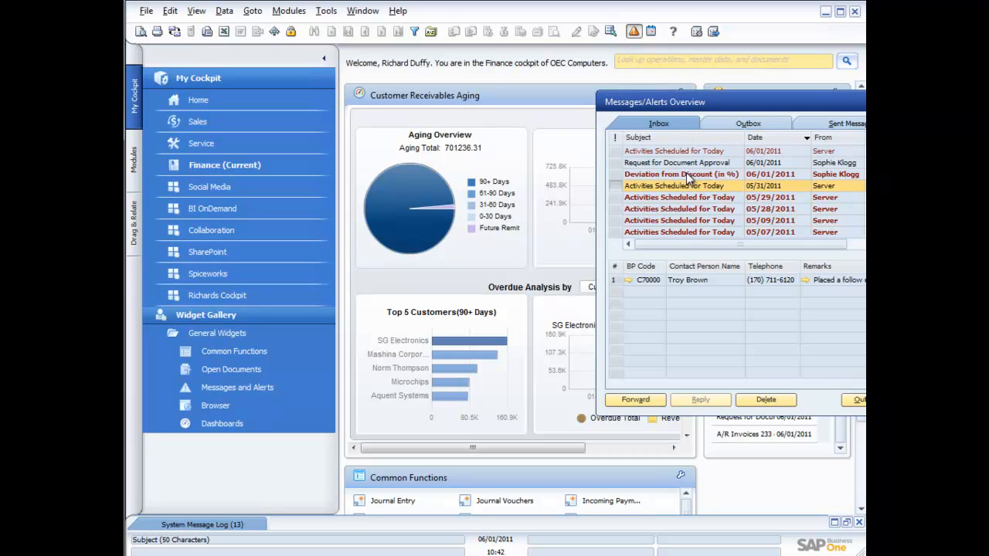
{"action": "left_click_drag", "start_coordinate": [671, 108], "coordinate": [580, 84]}
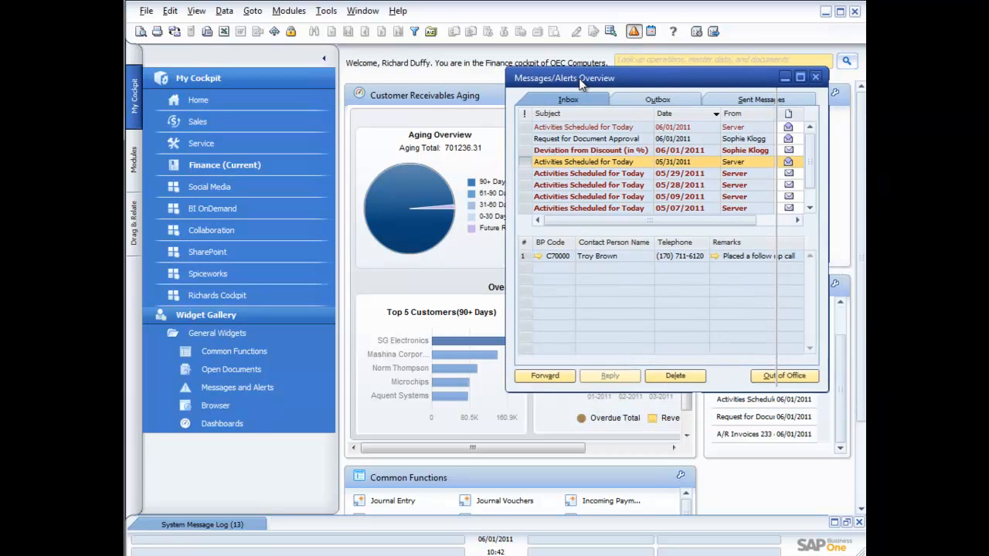
{"action": "left_click", "coordinate": [605, 148]}
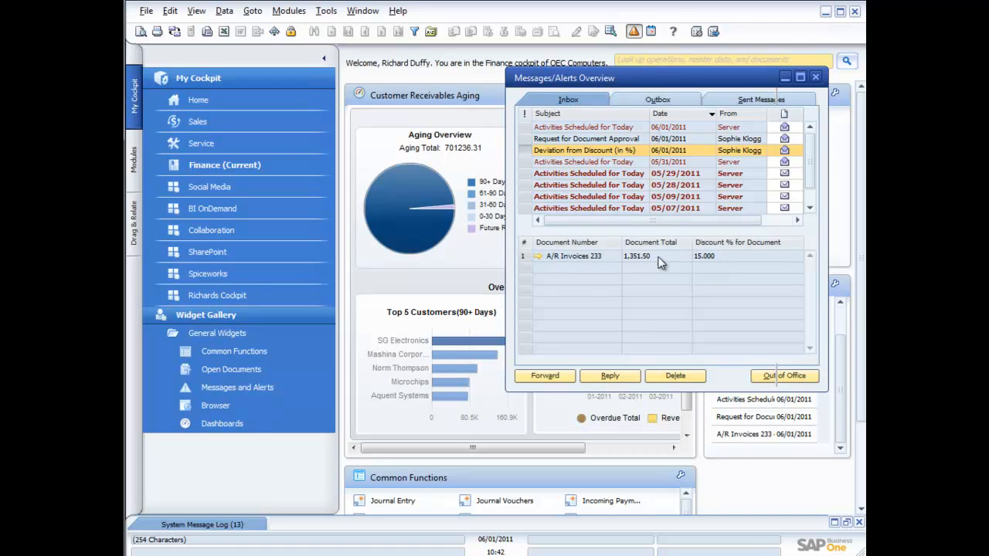
Step: Open the linked A/R invoice 233, review its gross profit, and close both windows
{"action": "left_click", "coordinate": [538, 256]}
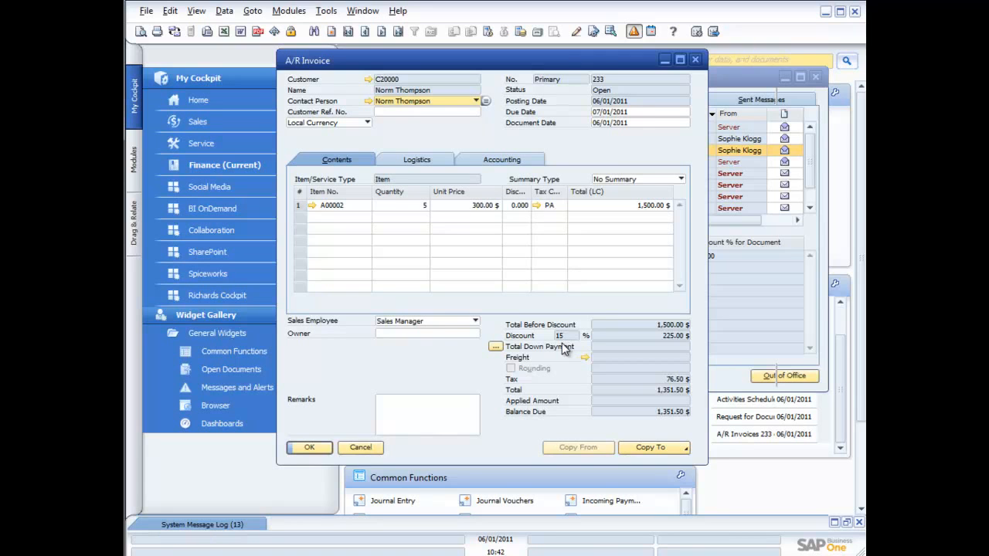
{"action": "right_click", "coordinate": [477, 205]}
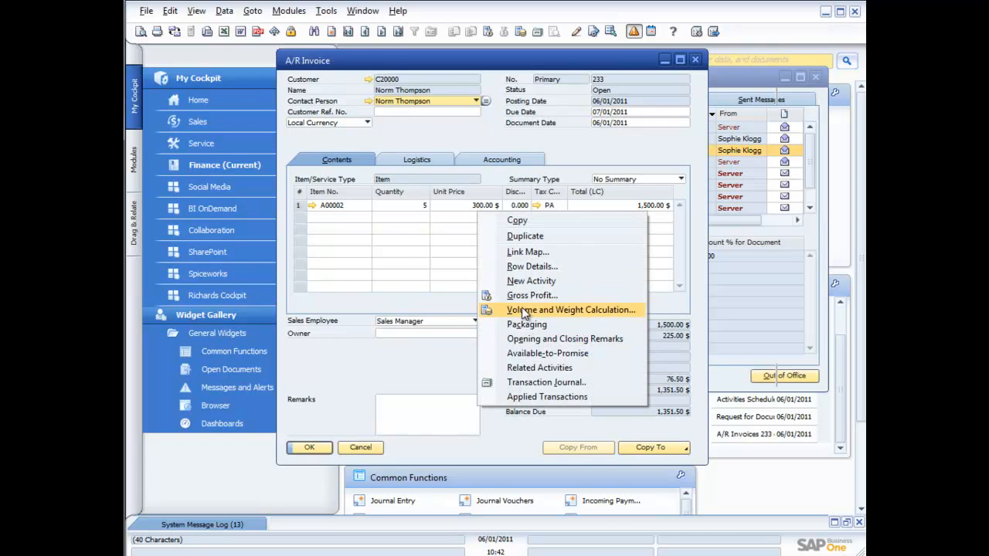
{"action": "left_click", "coordinate": [523, 297]}
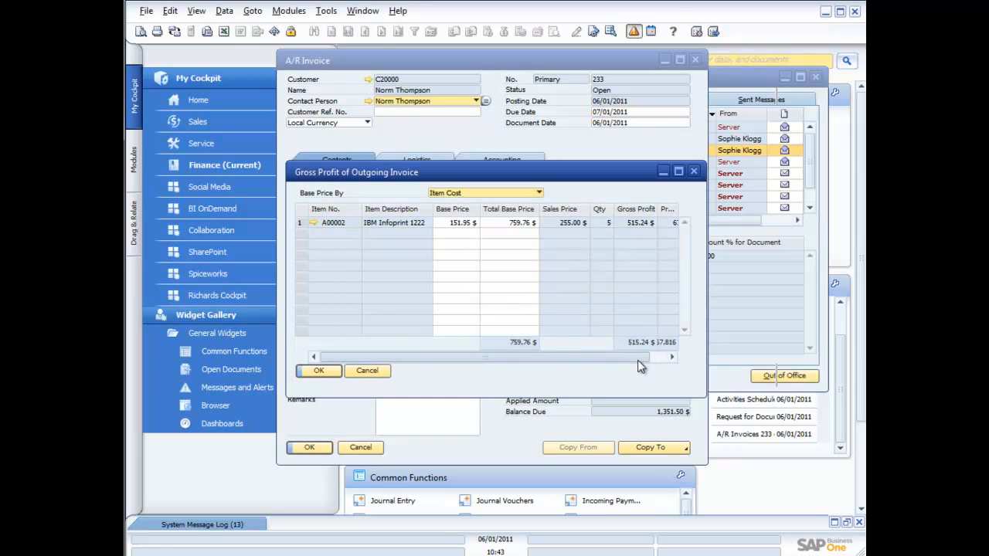
{"action": "left_click_drag", "start_coordinate": [637, 360], "coordinate": [649, 359]}
{"action": "left_click_drag", "start_coordinate": [581, 355], "coordinate": [550, 357]}
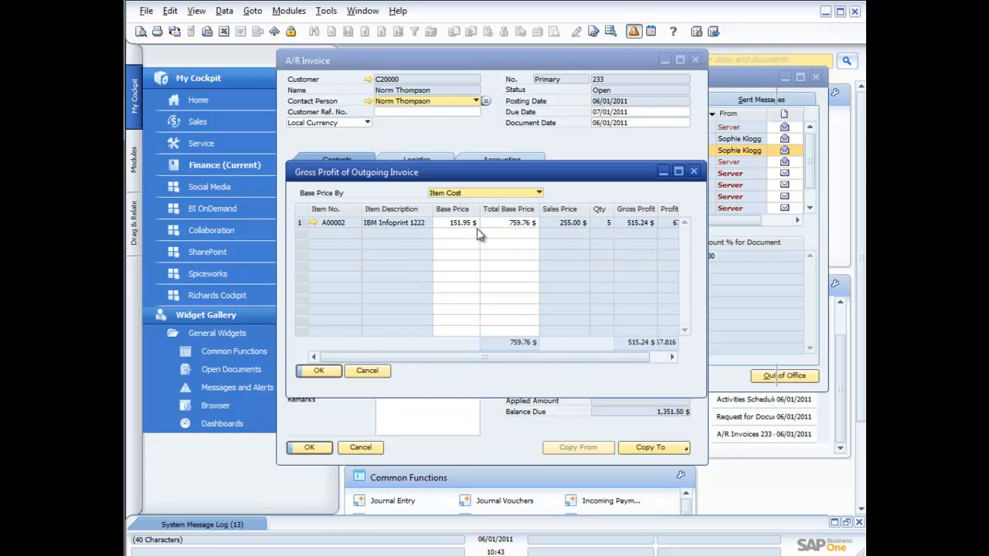
{"action": "left_click", "coordinate": [369, 371]}
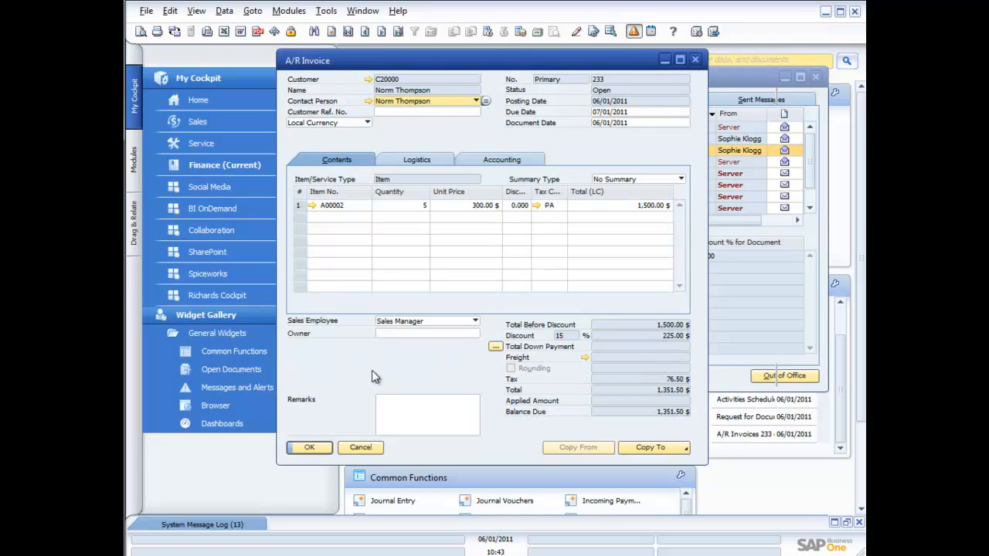
{"action": "left_click", "coordinate": [361, 449]}
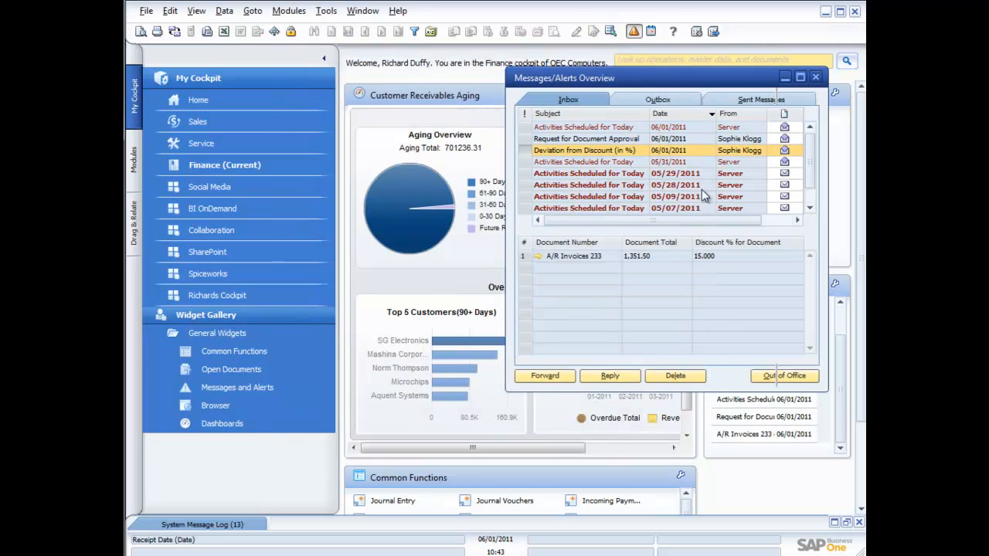
Step: Close the messages overview and display the Modules menu
{"action": "left_click", "coordinate": [815, 76]}
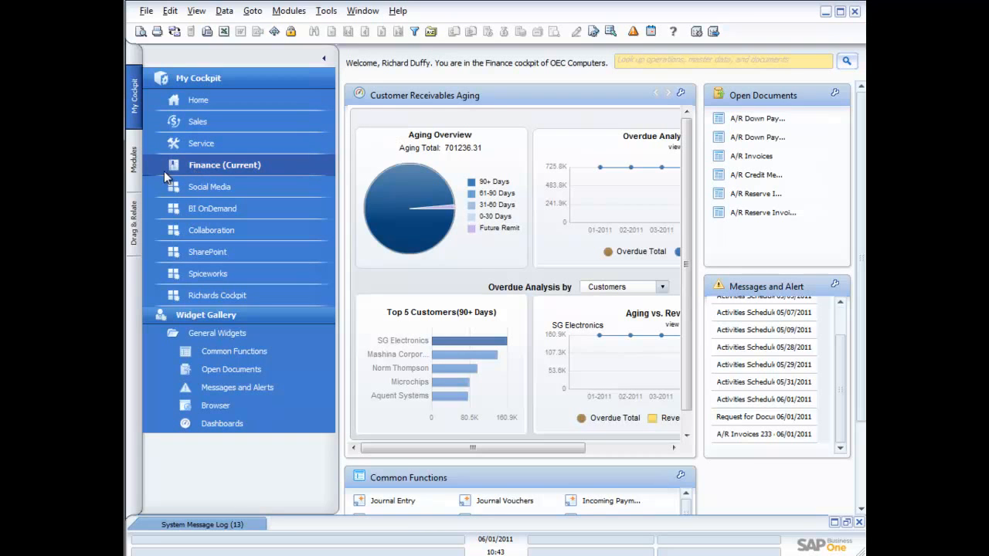
{"action": "left_click", "coordinate": [133, 164]}
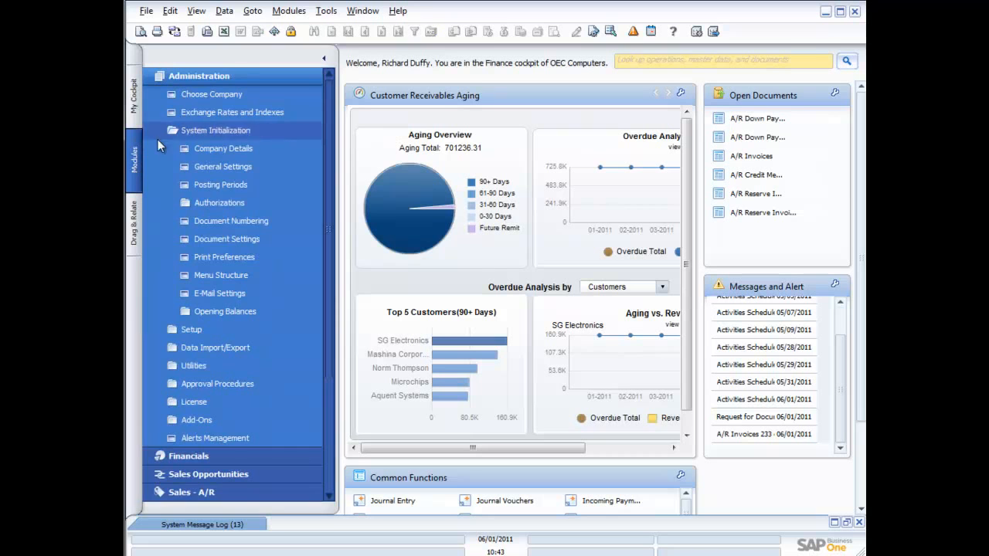
Step: Open Alerts Management and review the Deviation from Discount (in %) alert's recipients and documents, closing it without saving
{"action": "left_click", "coordinate": [239, 133]}
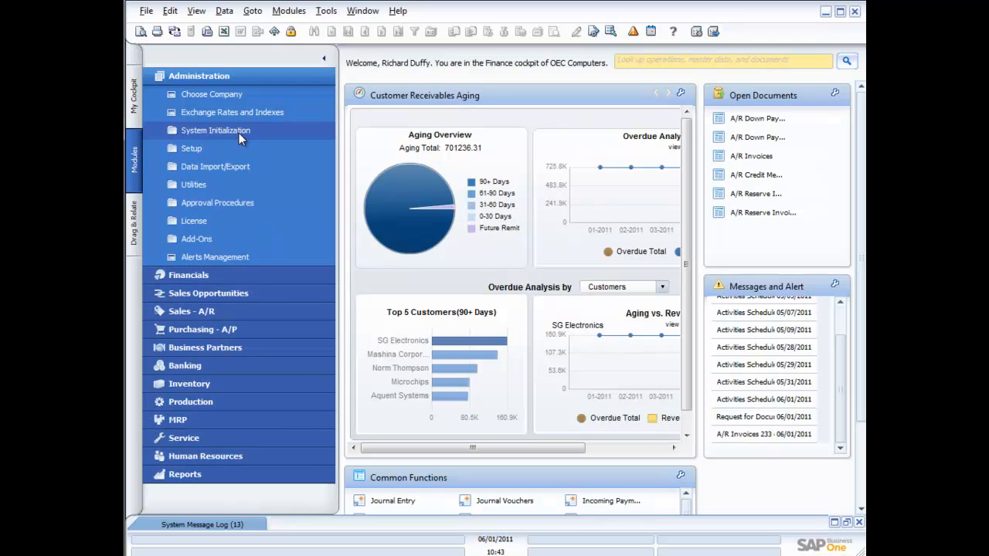
{"action": "left_click", "coordinate": [229, 77]}
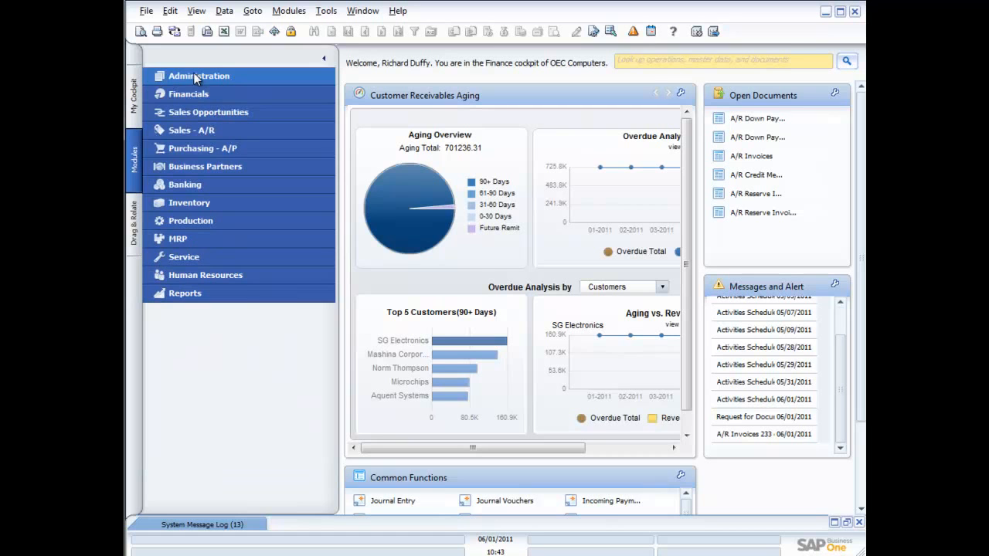
{"action": "left_click", "coordinate": [197, 77]}
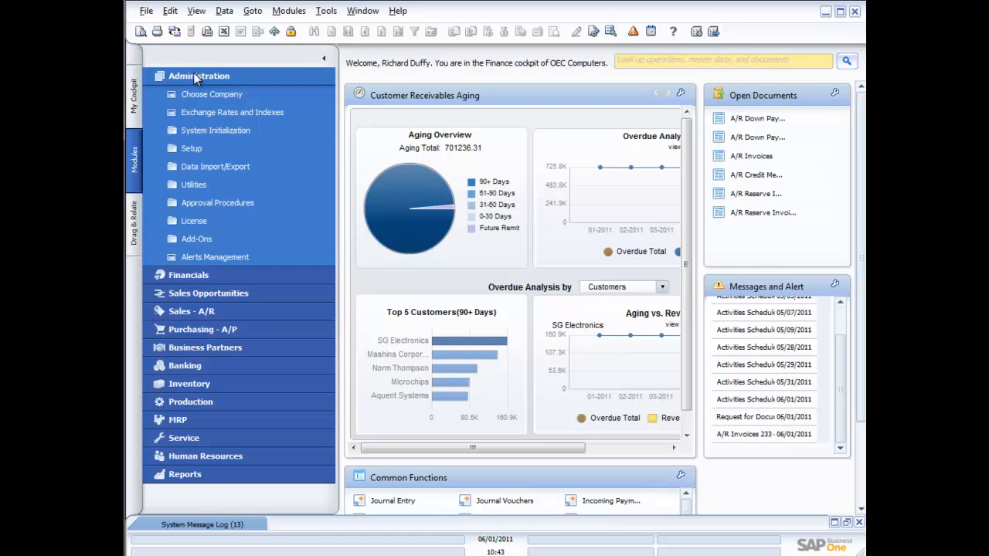
{"action": "left_click", "coordinate": [203, 258]}
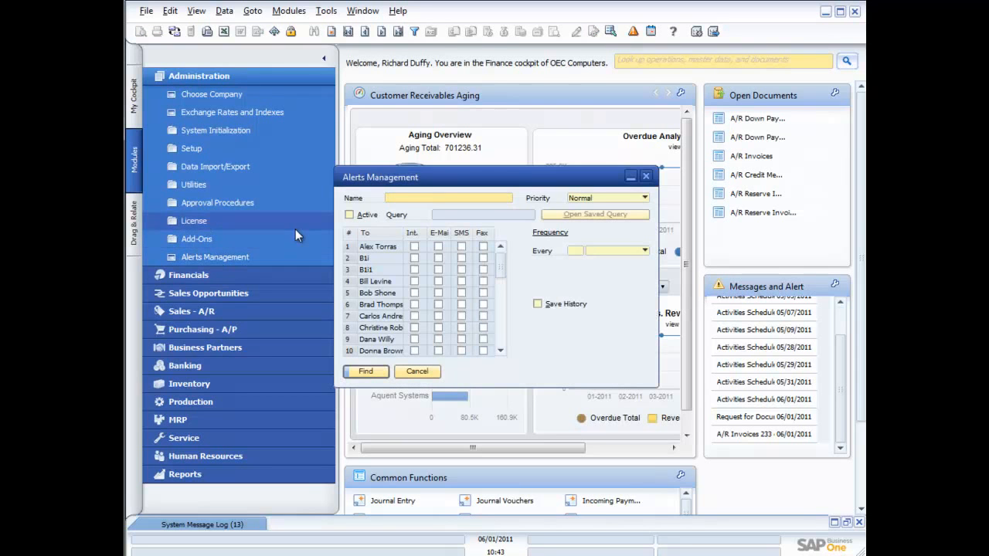
{"action": "left_click", "coordinate": [350, 35]}
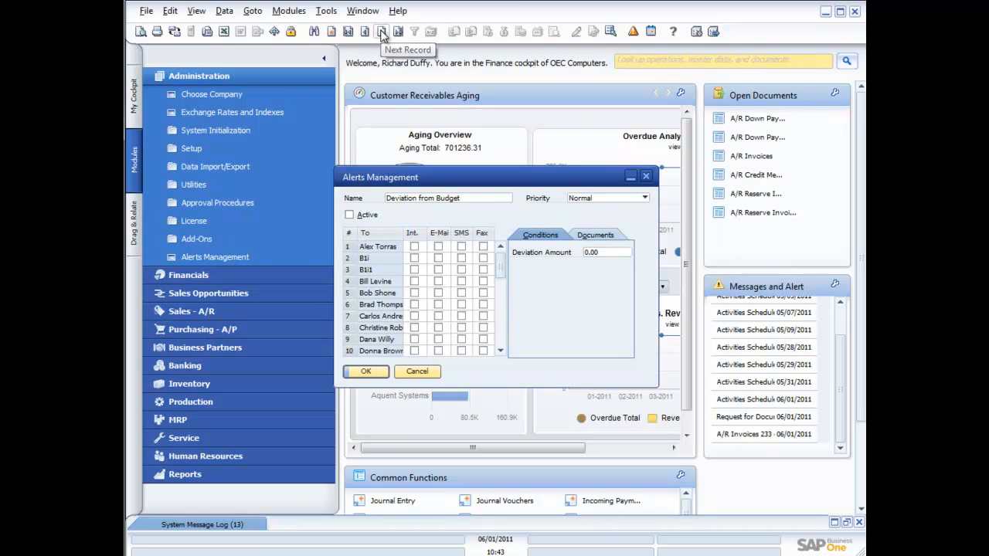
{"action": "left_click", "coordinate": [381, 35]}
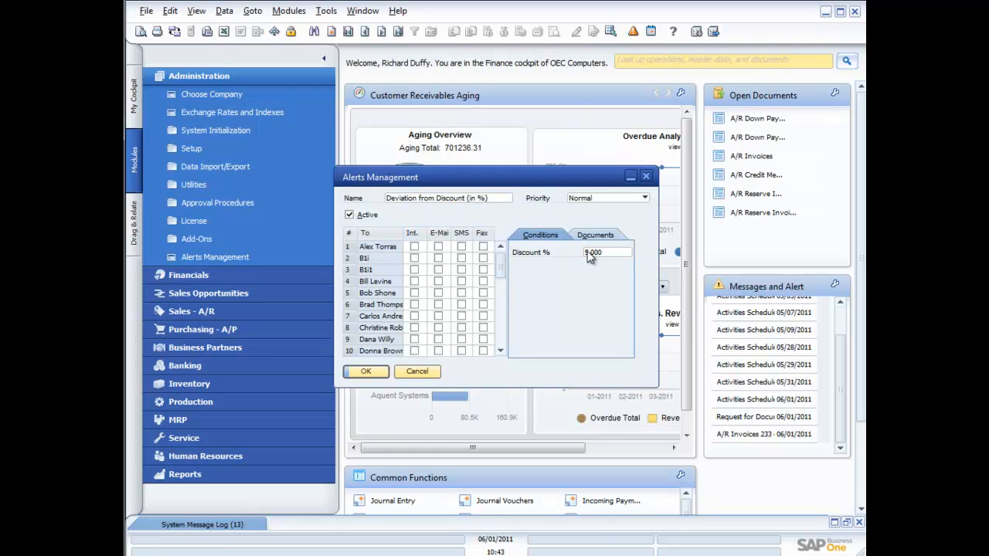
{"action": "left_click_drag", "start_coordinate": [501, 270], "coordinate": [498, 334]}
{"action": "left_click", "coordinate": [414, 293]}
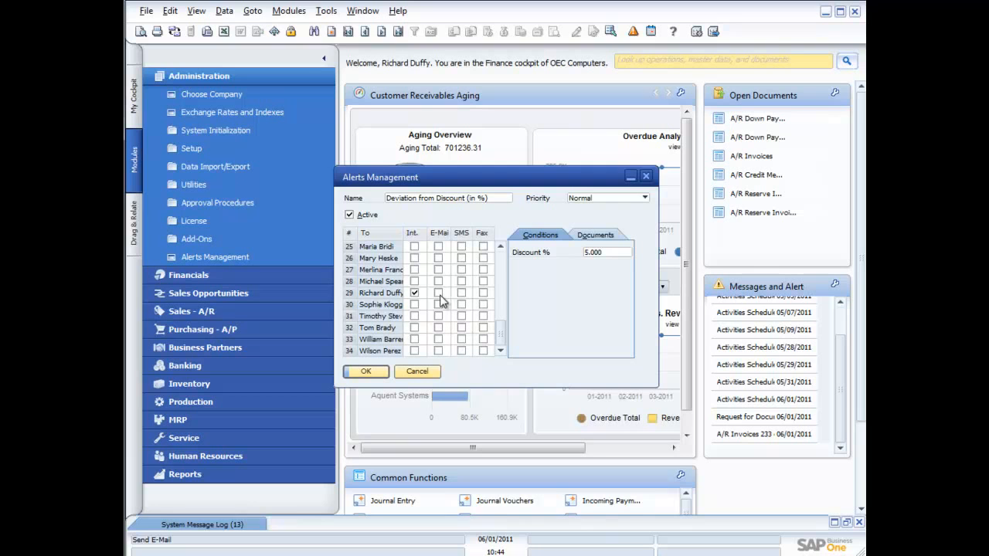
{"action": "left_click", "coordinate": [596, 235]}
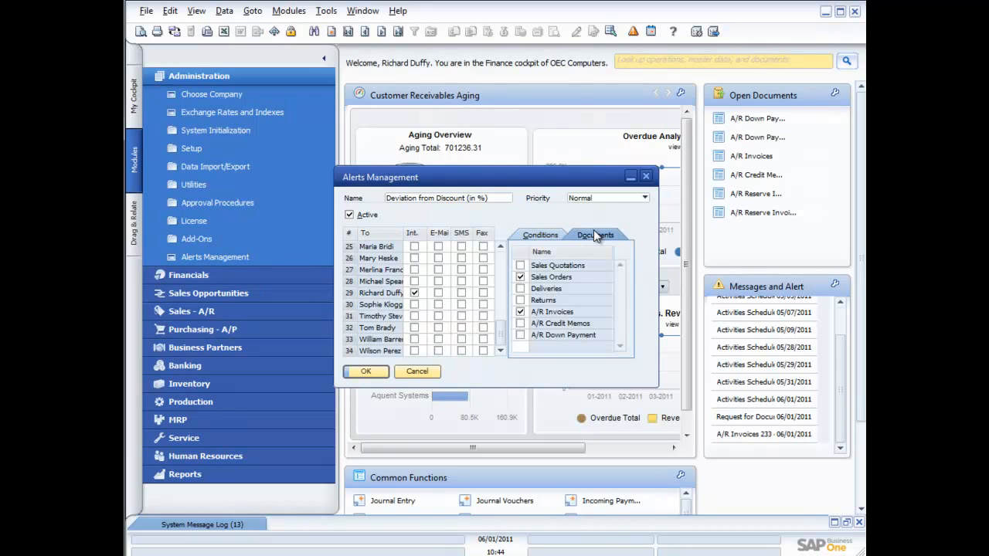
{"action": "left_click", "coordinate": [521, 276]}
{"action": "left_click", "coordinate": [417, 373]}
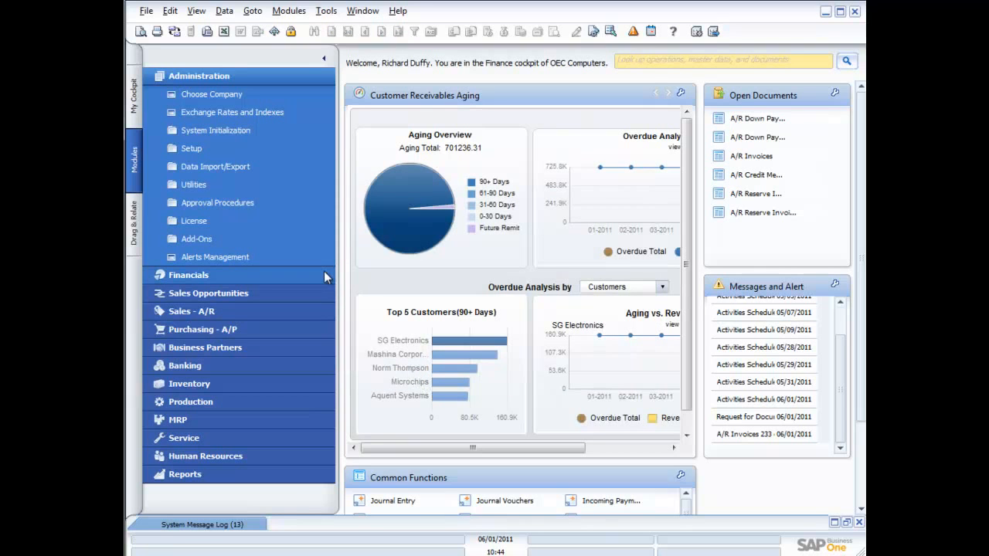
Step: Start a new alert and assign the saved Quick Customer Balance Query from the General category
{"action": "left_click", "coordinate": [216, 257]}
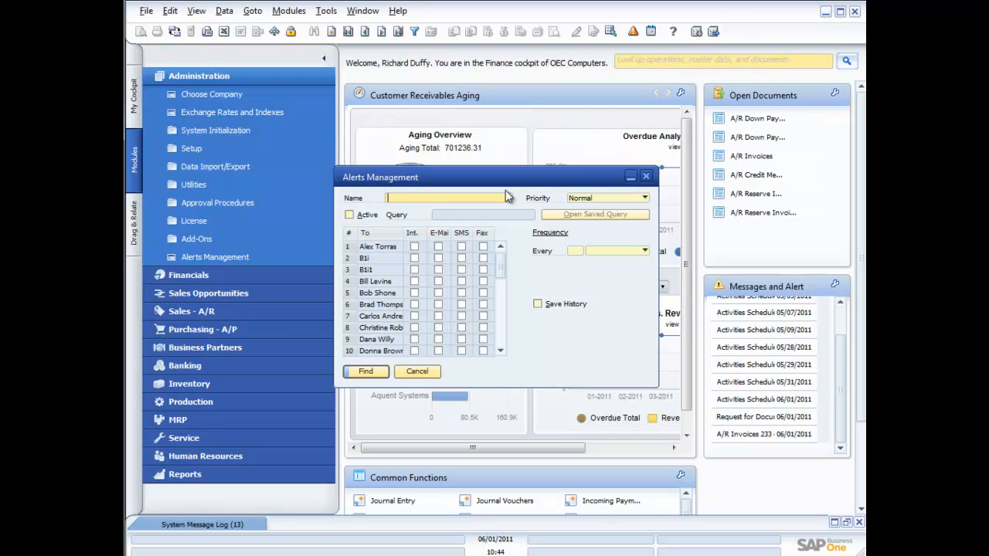
{"action": "left_click", "coordinate": [331, 32]}
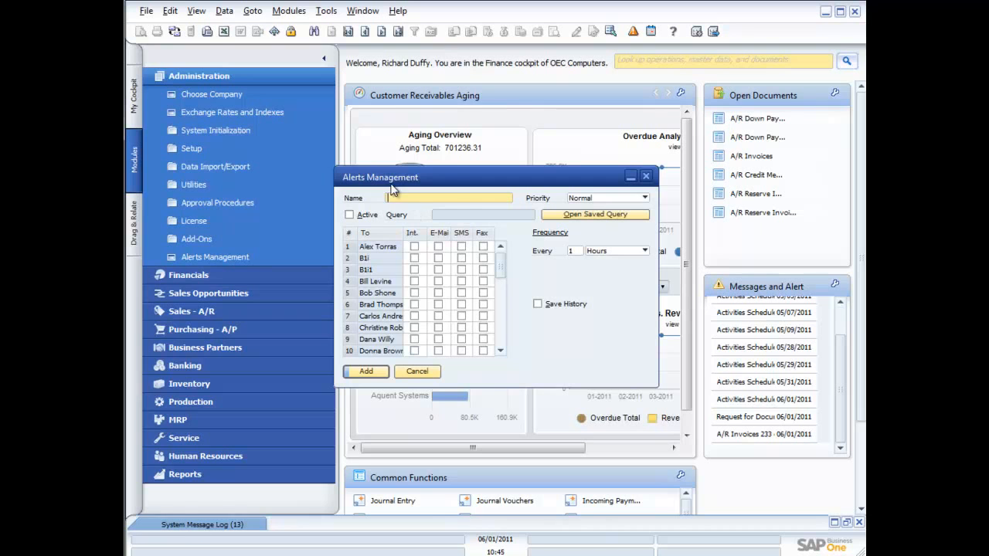
{"action": "left_click", "coordinate": [581, 216]}
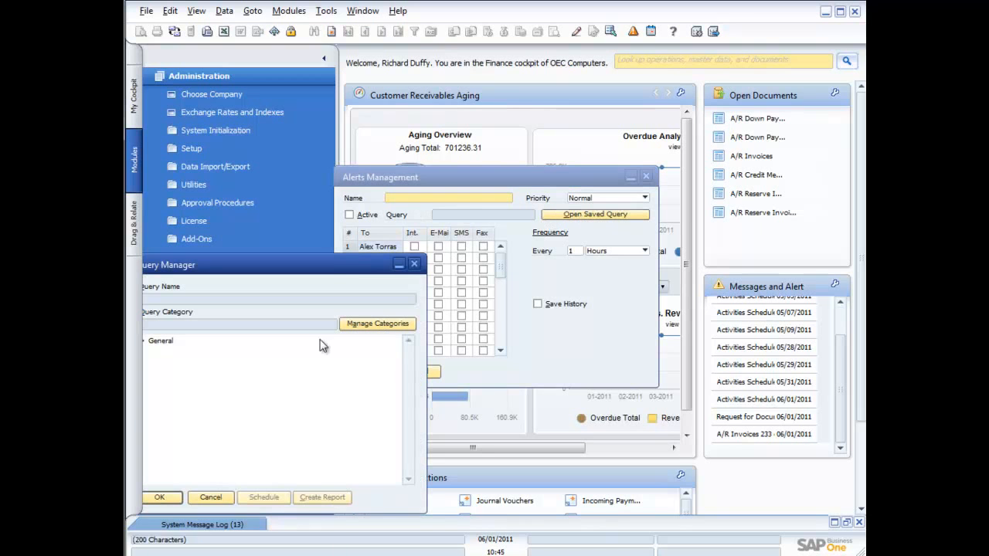
{"action": "left_click_drag", "start_coordinate": [331, 272], "coordinate": [437, 211]}
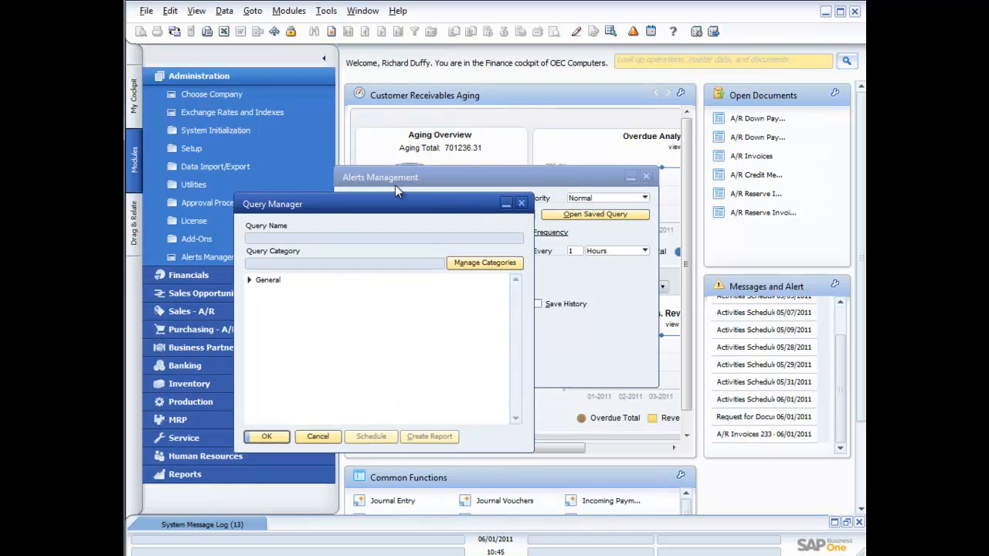
{"action": "left_click", "coordinate": [249, 280]}
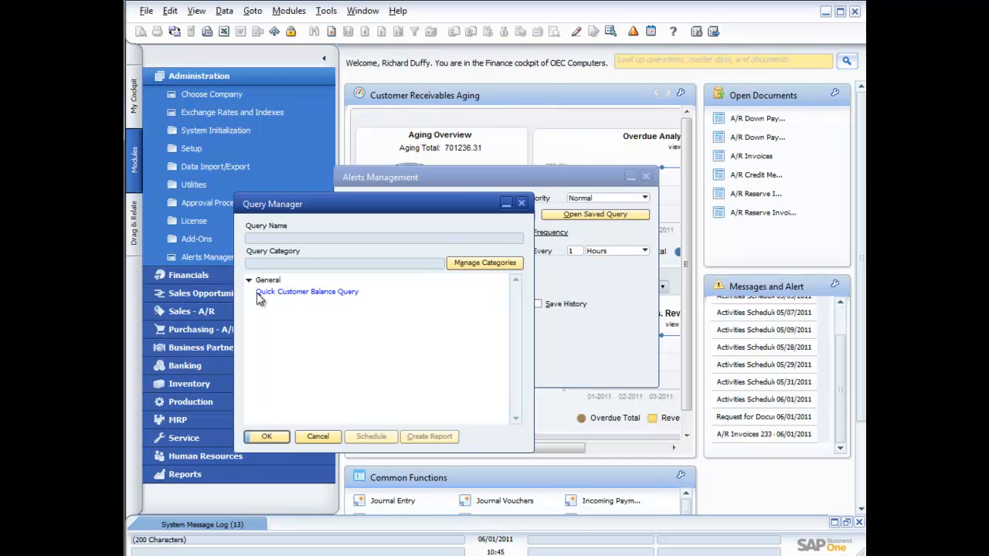
{"action": "left_click", "coordinate": [304, 292]}
{"action": "left_click", "coordinate": [270, 437]}
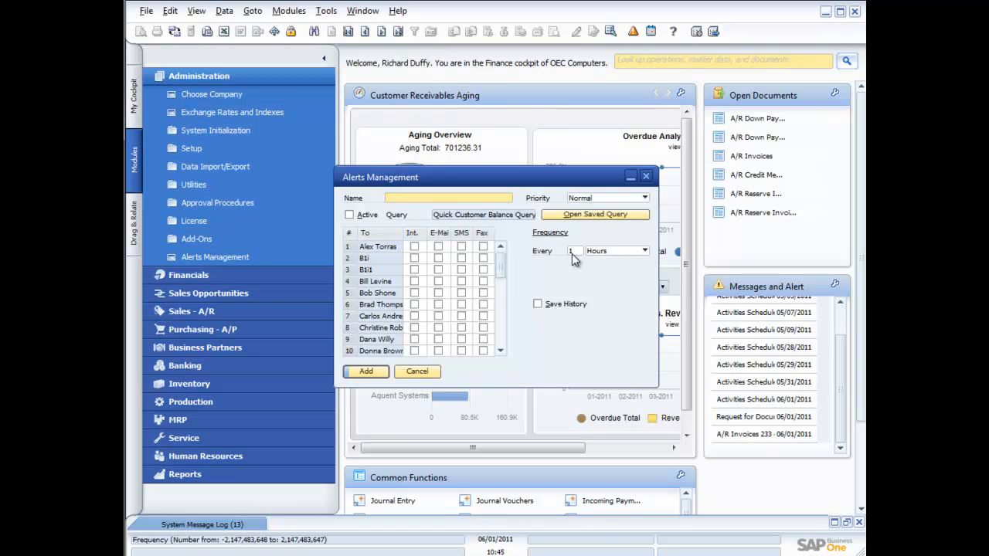
Step: Set the alert frequency to every 1 week on Monday at 07:00, then cancel the new alert
{"action": "left_click", "coordinate": [645, 251]}
{"action": "left_click", "coordinate": [618, 287]}
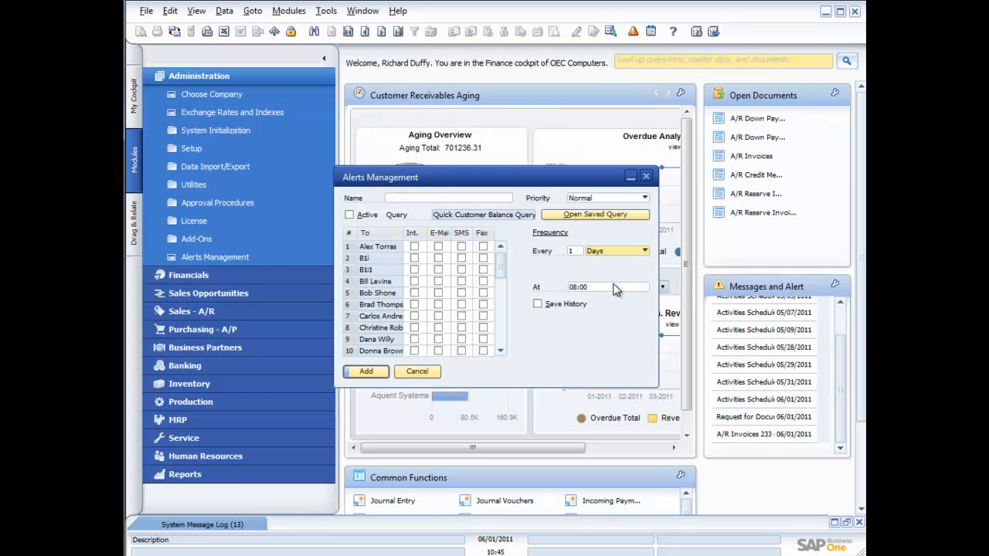
{"action": "left_click", "coordinate": [645, 251]}
{"action": "left_click", "coordinate": [617, 294]}
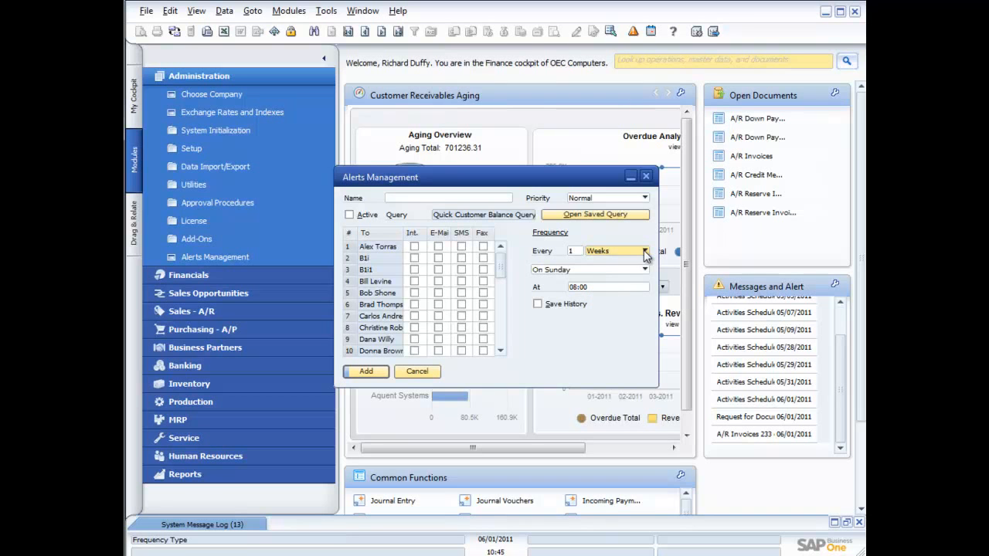
{"action": "left_click", "coordinate": [645, 253]}
{"action": "left_click", "coordinate": [602, 299]}
{"action": "left_click", "coordinate": [587, 270]}
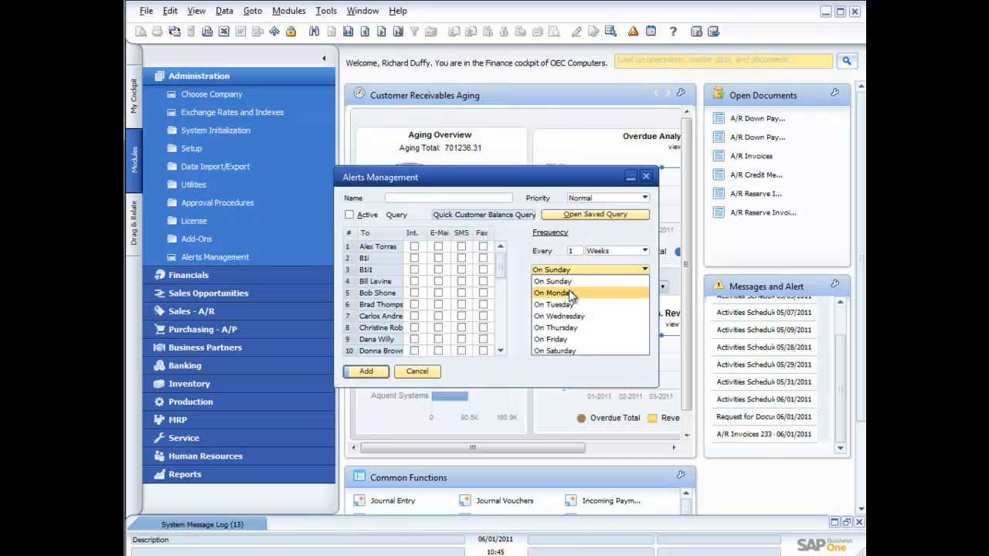
{"action": "left_click", "coordinate": [569, 293]}
{"action": "left_click", "coordinate": [591, 286]}
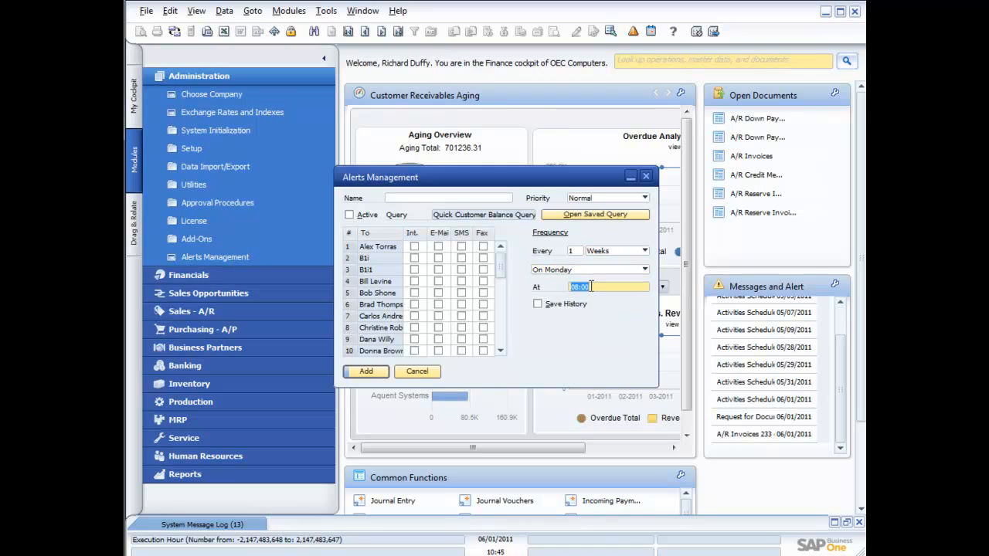
{"action": "type", "text": "07:00"}
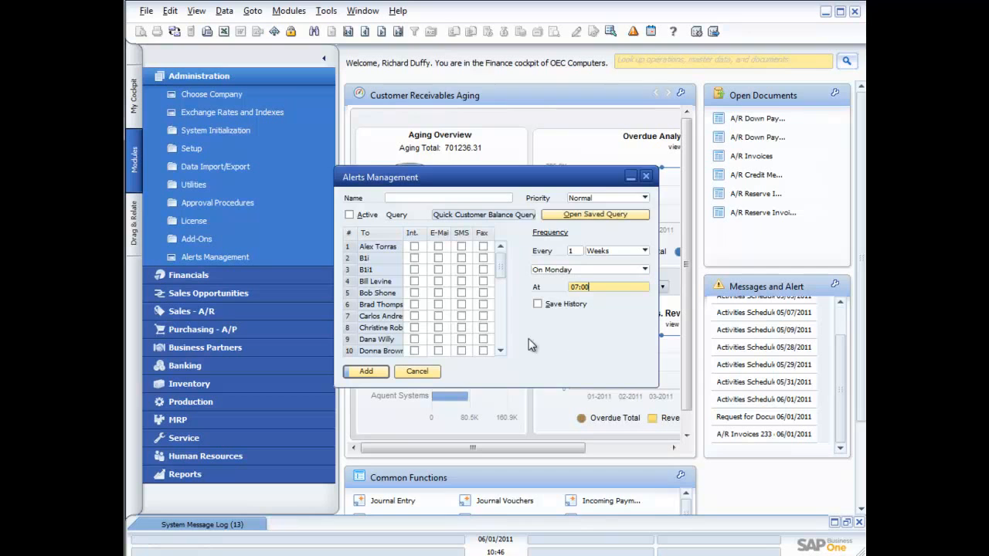
{"action": "left_click", "coordinate": [424, 371]}
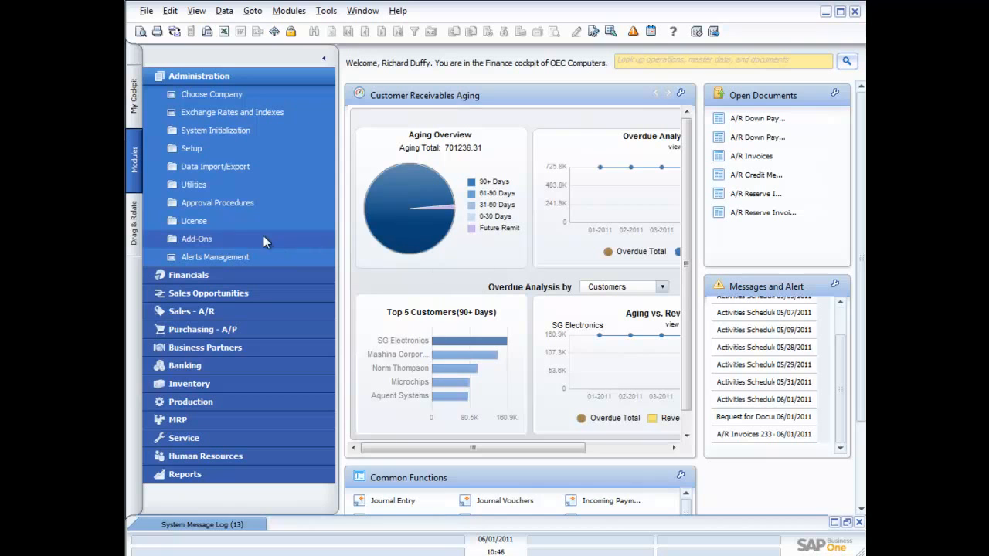
Step: Add a Production department user as second authorizer to the Sales Approval stage and require 2 approvals
{"action": "left_click", "coordinate": [228, 202]}
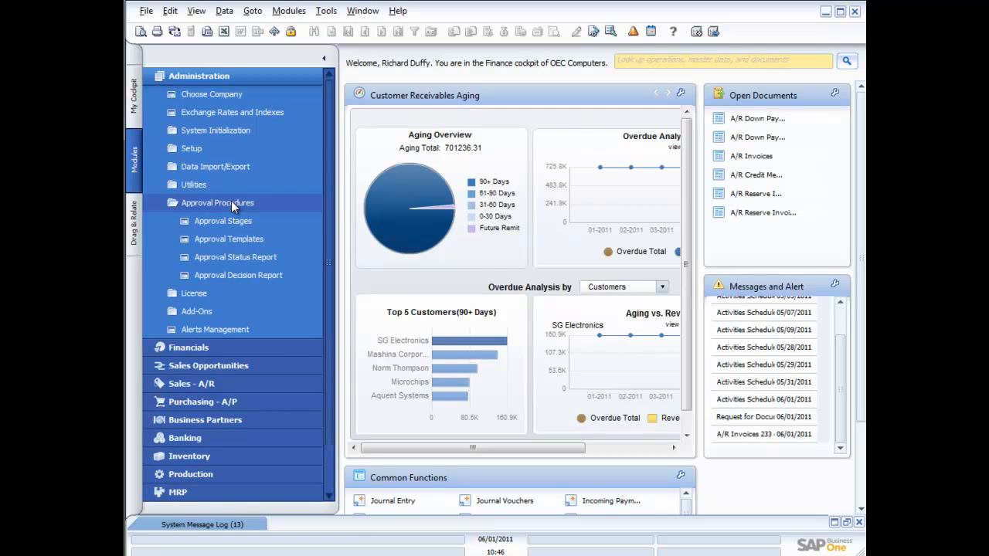
{"action": "left_click", "coordinate": [228, 221]}
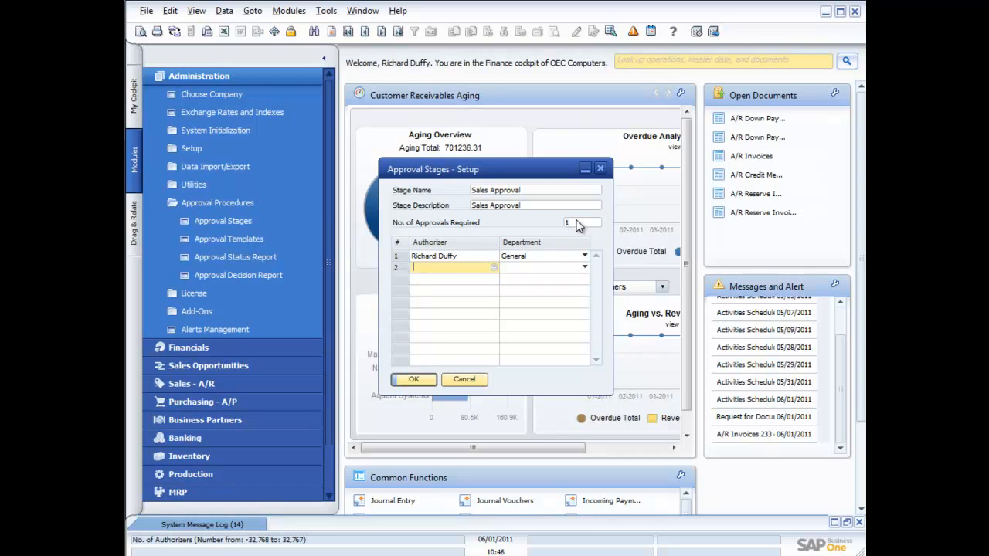
{"action": "left_click", "coordinate": [493, 266]}
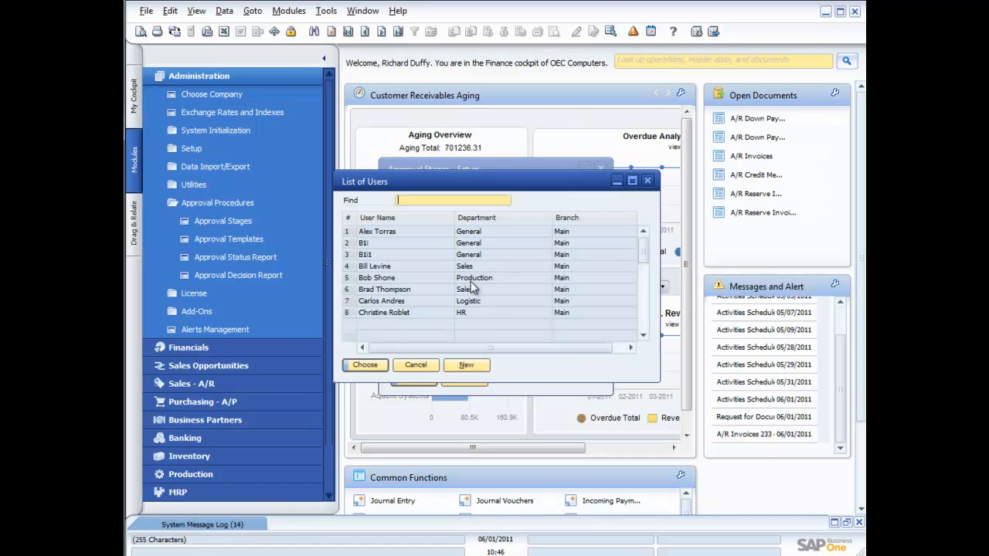
{"action": "double_click", "coordinate": [386, 278]}
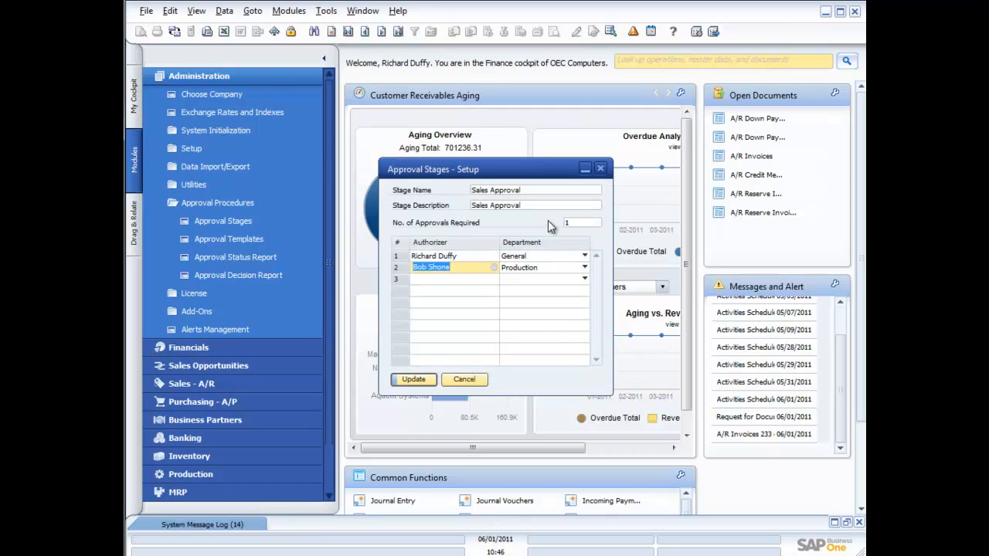
{"action": "left_click", "coordinate": [573, 221]}
{"action": "type", "text": "2"}
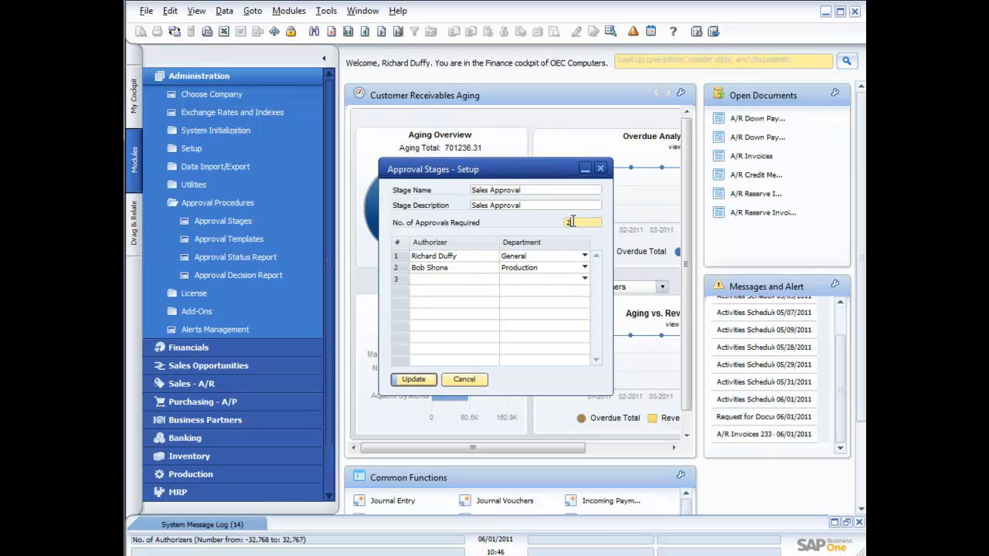
{"action": "left_click", "coordinate": [413, 380]}
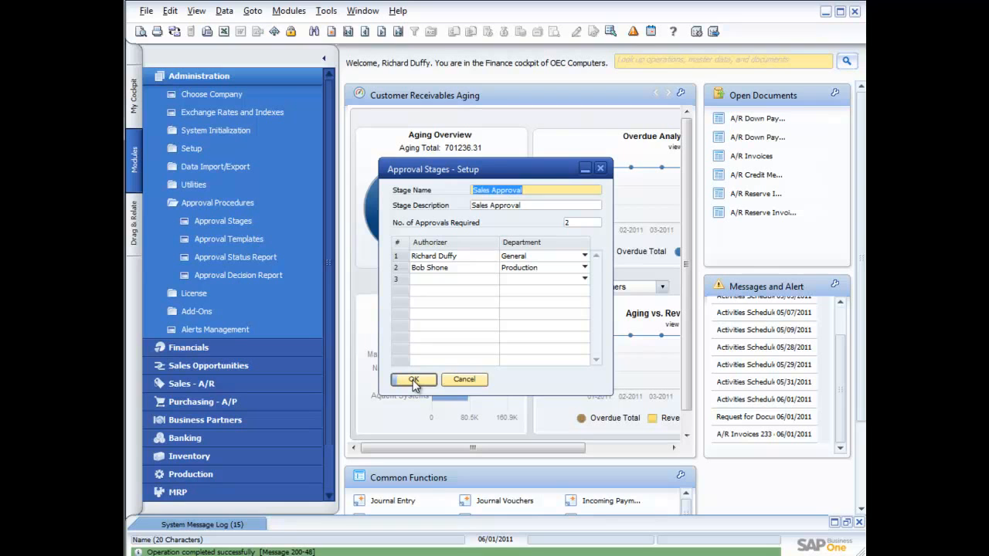
{"action": "left_click", "coordinate": [413, 379]}
Step: Open the Order Approval template and add a second Sales department user as originator
{"action": "left_click", "coordinate": [247, 240]}
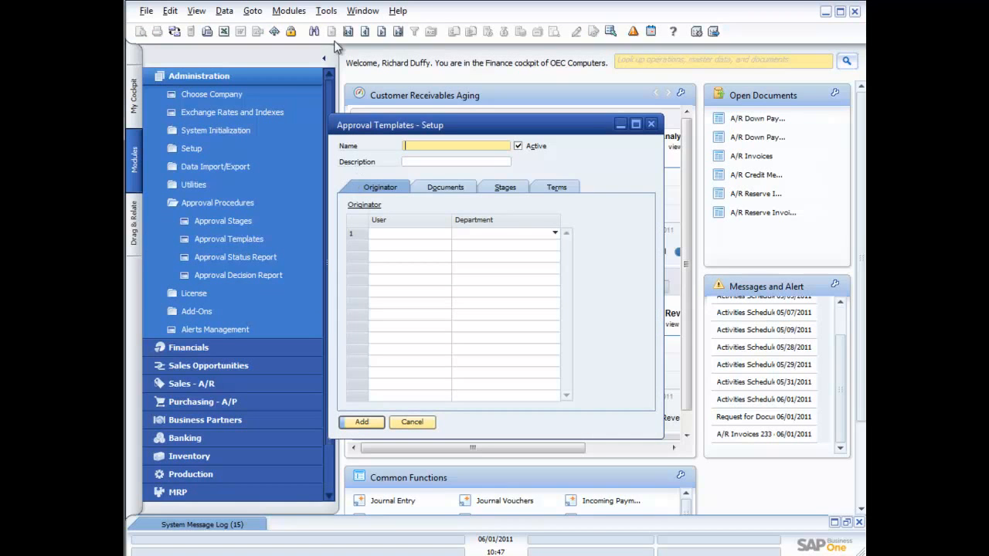
{"action": "left_click", "coordinate": [349, 31]}
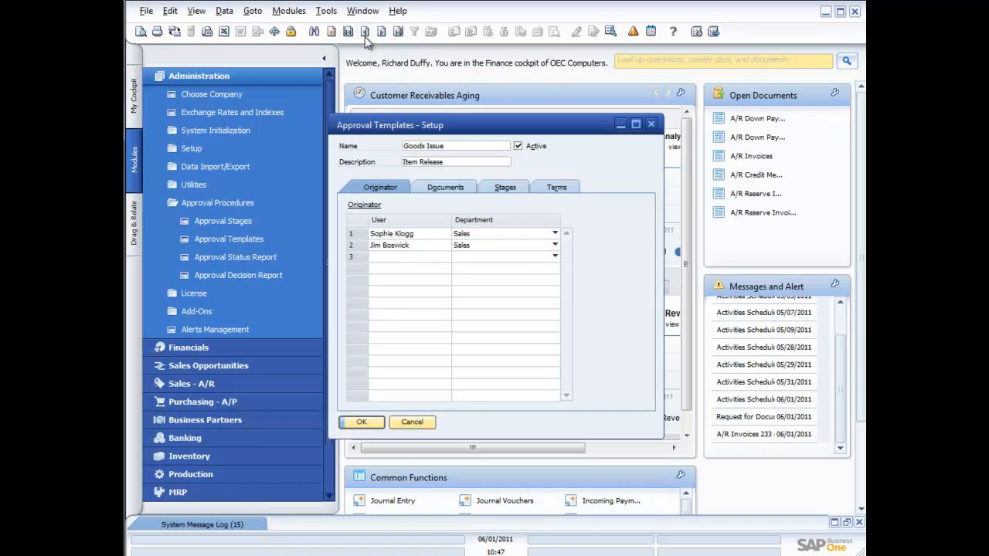
{"action": "left_click", "coordinate": [381, 32]}
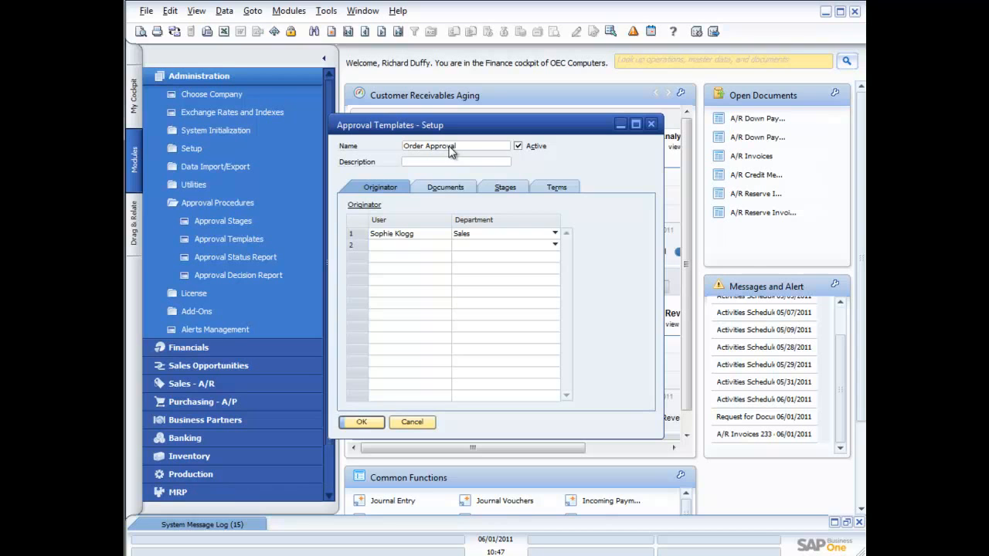
{"action": "left_click", "coordinate": [398, 244]}
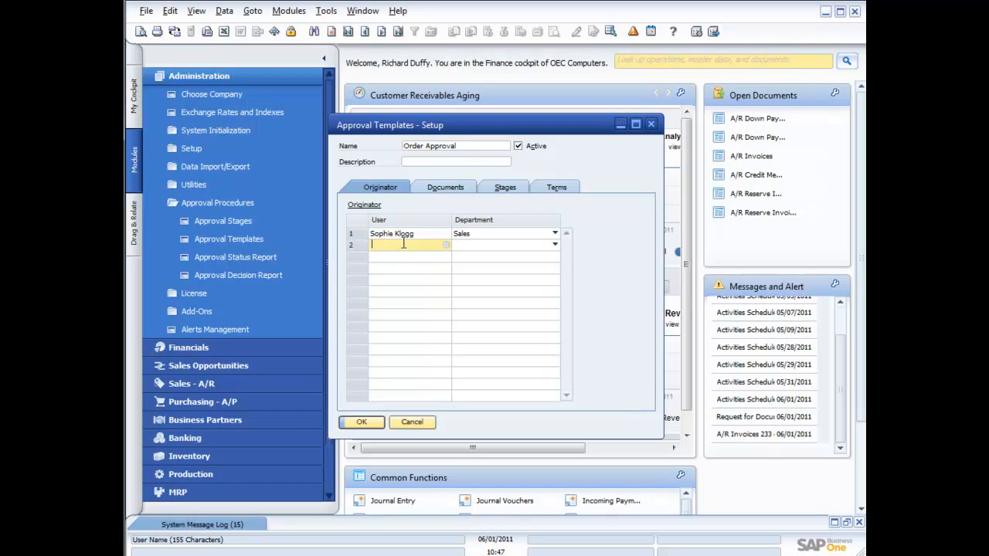
{"action": "left_click", "coordinate": [443, 246]}
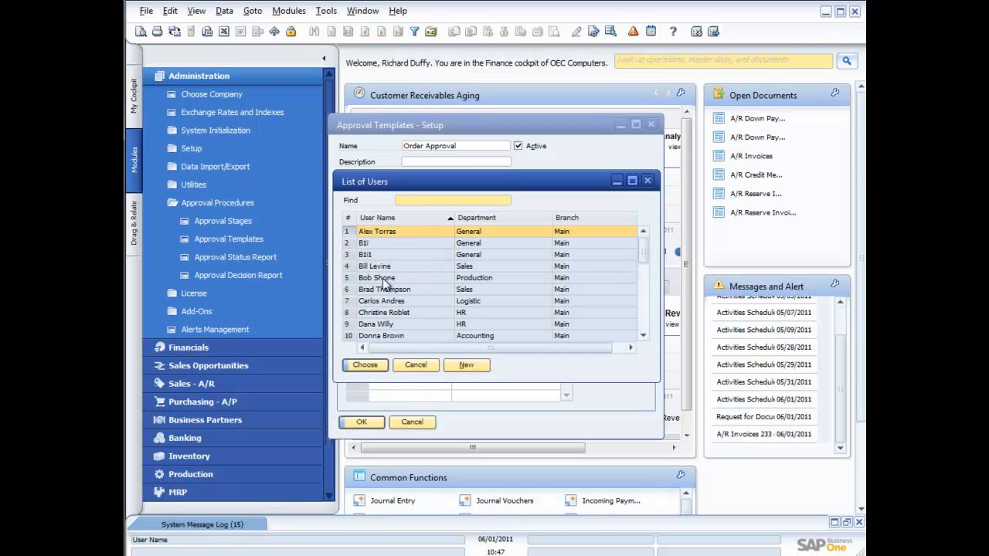
{"action": "double_click", "coordinate": [383, 267]}
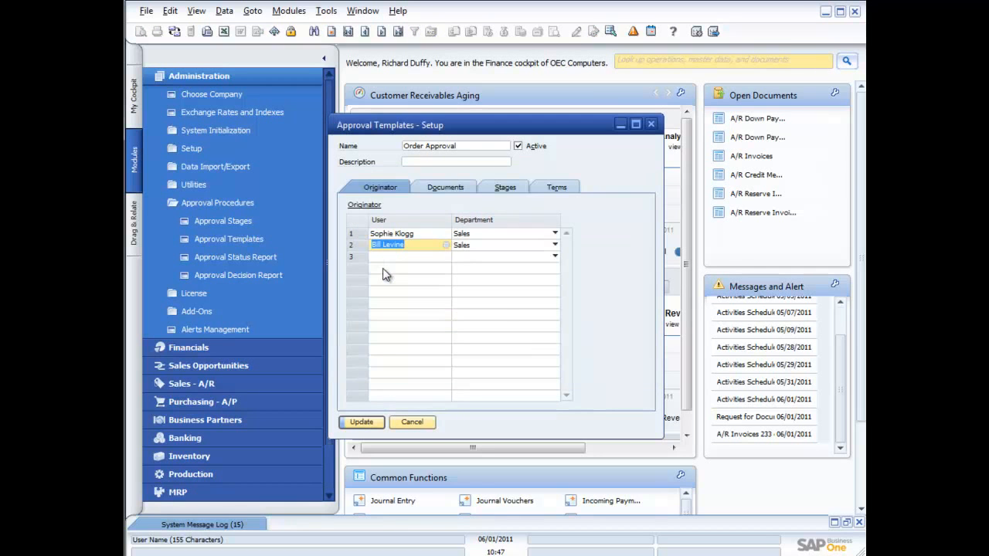
Step: Include A/R Invoice in the template's documents and open the linked Sales Approval stage from its stages
{"action": "left_click", "coordinate": [444, 187]}
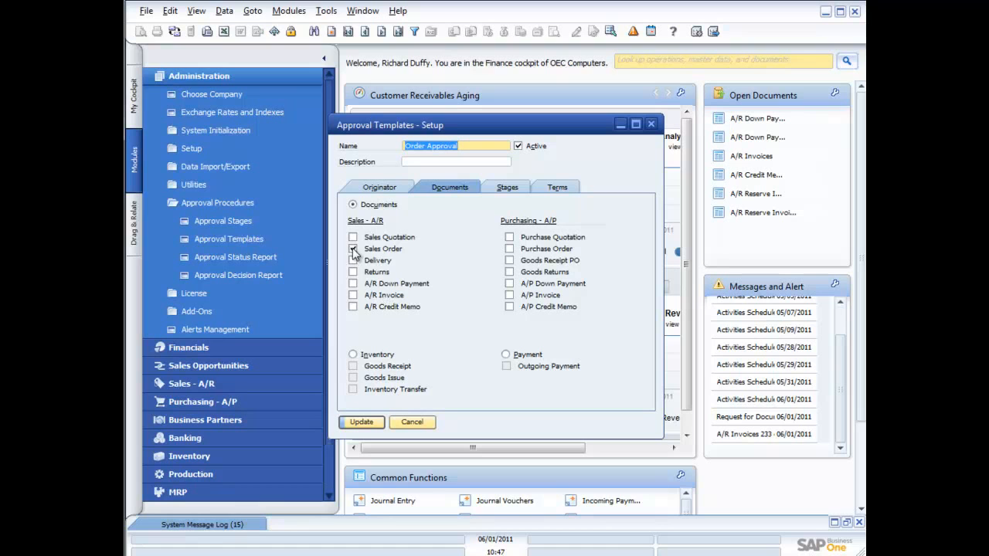
{"action": "left_click", "coordinate": [353, 297]}
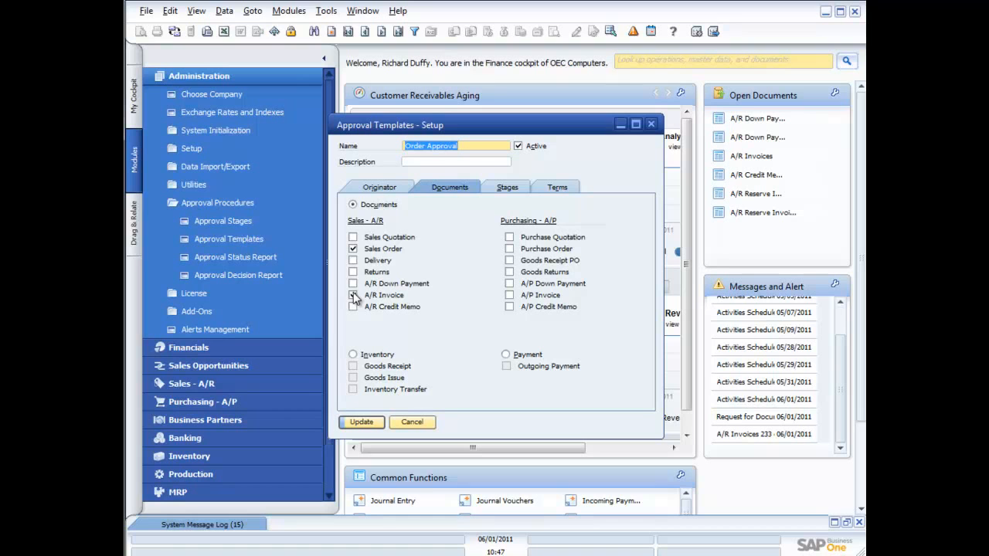
{"action": "left_click", "coordinate": [508, 190]}
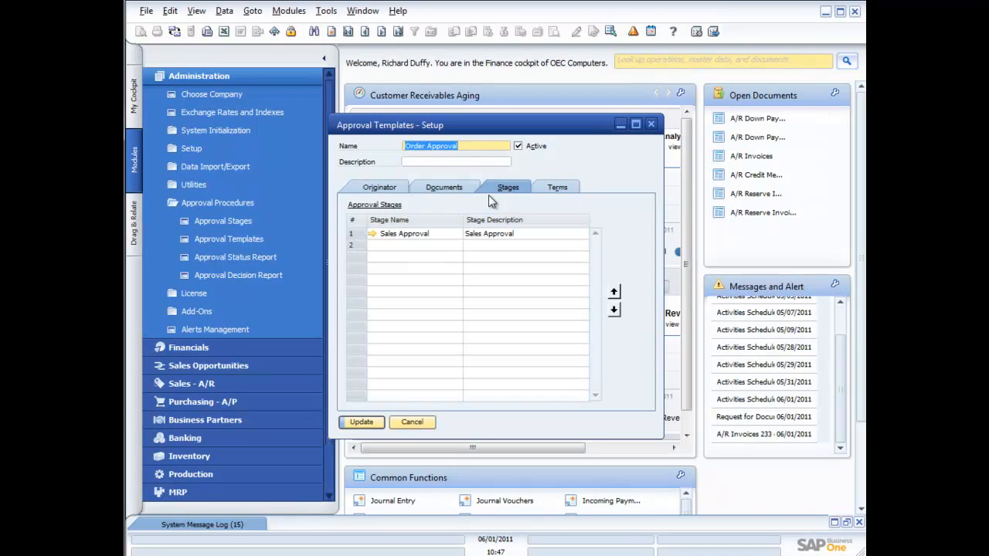
{"action": "left_click", "coordinate": [373, 234]}
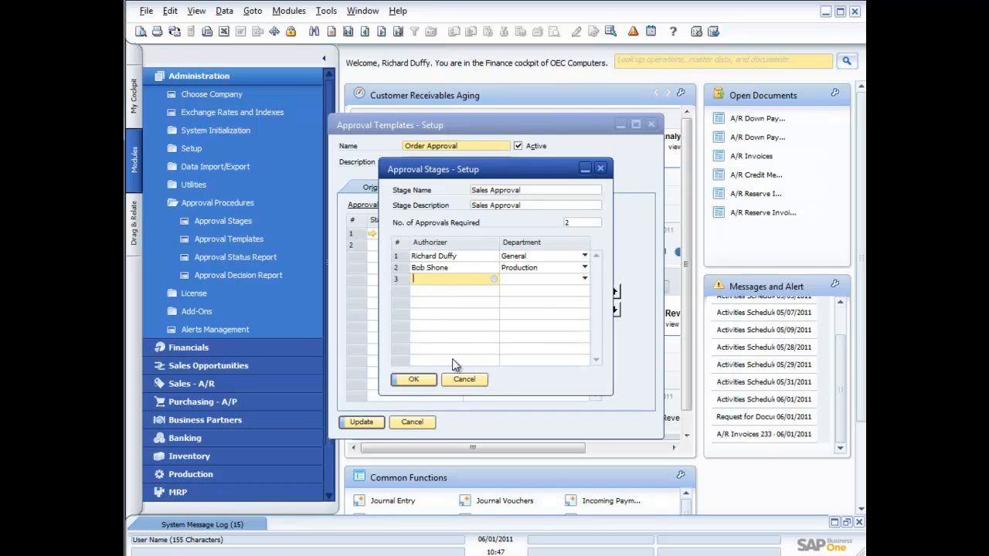
Step: Close the stage and set the Order Approval template to launch approval only when the following terms apply
{"action": "left_click", "coordinate": [465, 379]}
{"action": "left_click", "coordinate": [558, 188]}
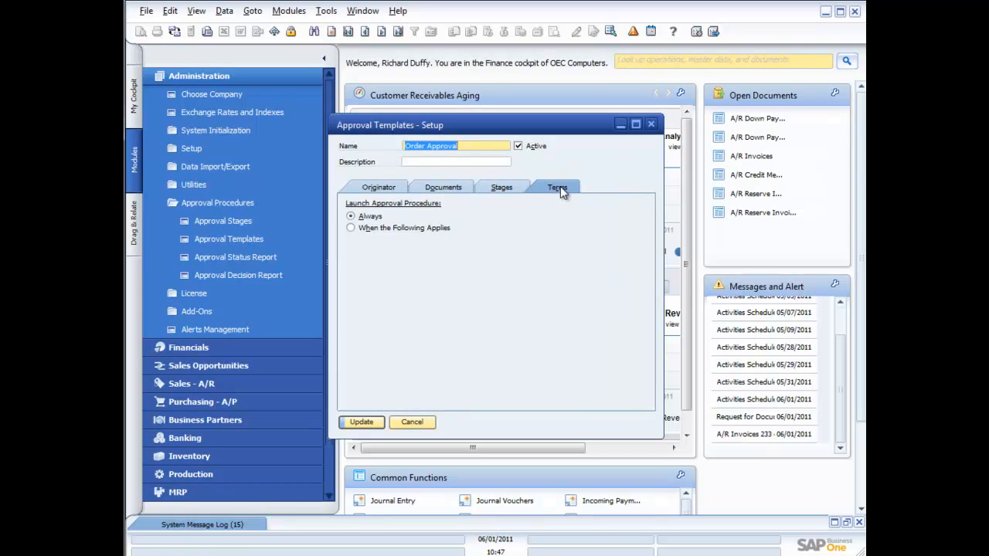
{"action": "left_click", "coordinate": [352, 228]}
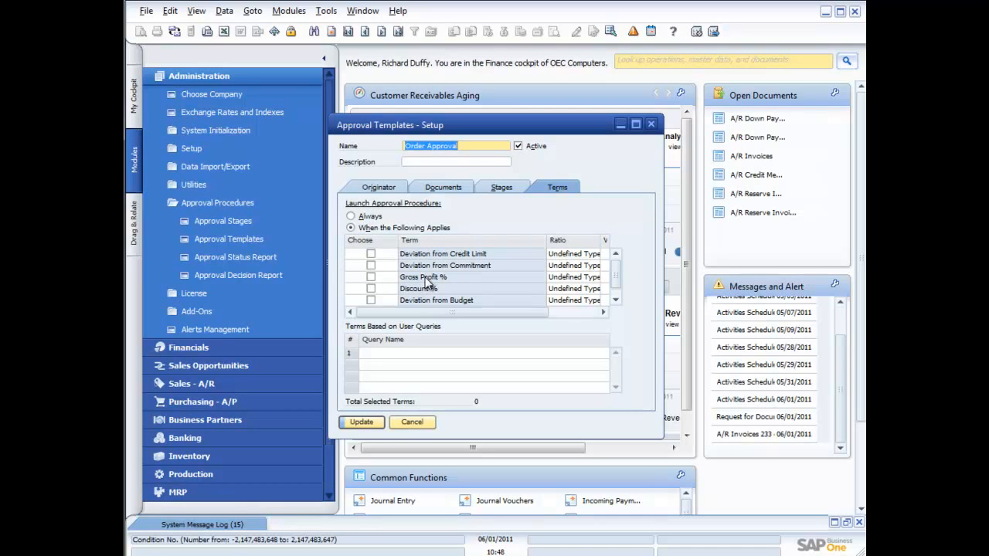
{"action": "left_click", "coordinate": [616, 301]}
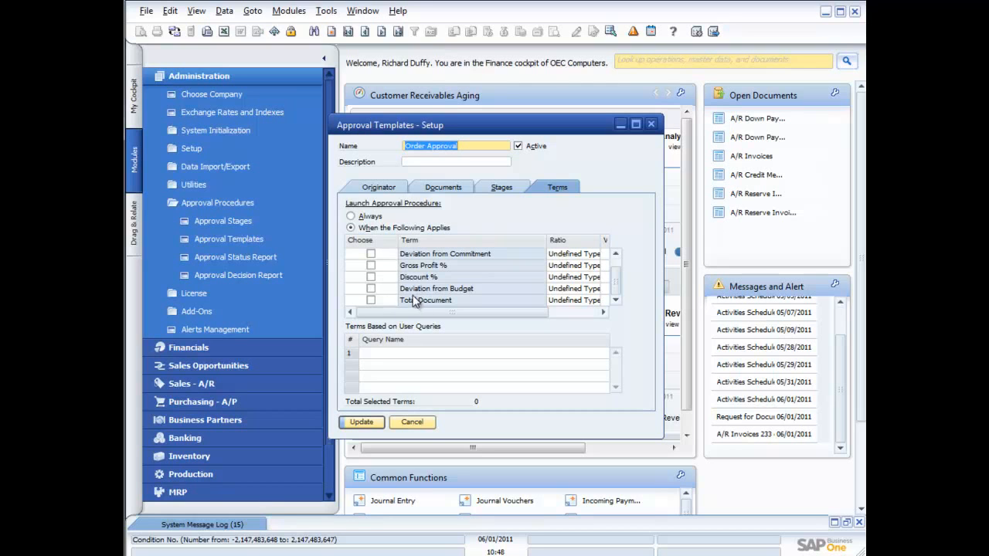
{"action": "left_click", "coordinate": [371, 301]}
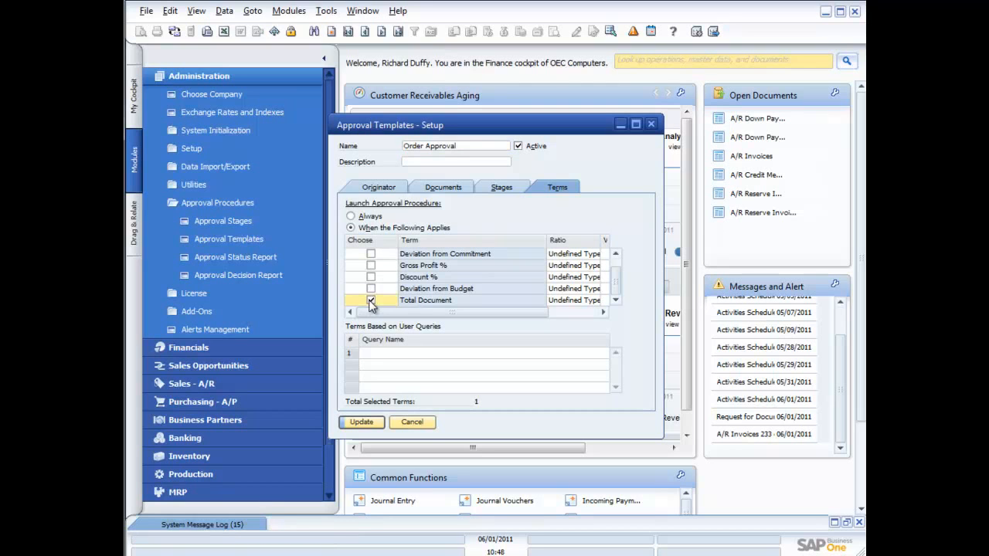
{"action": "left_click", "coordinate": [575, 300]}
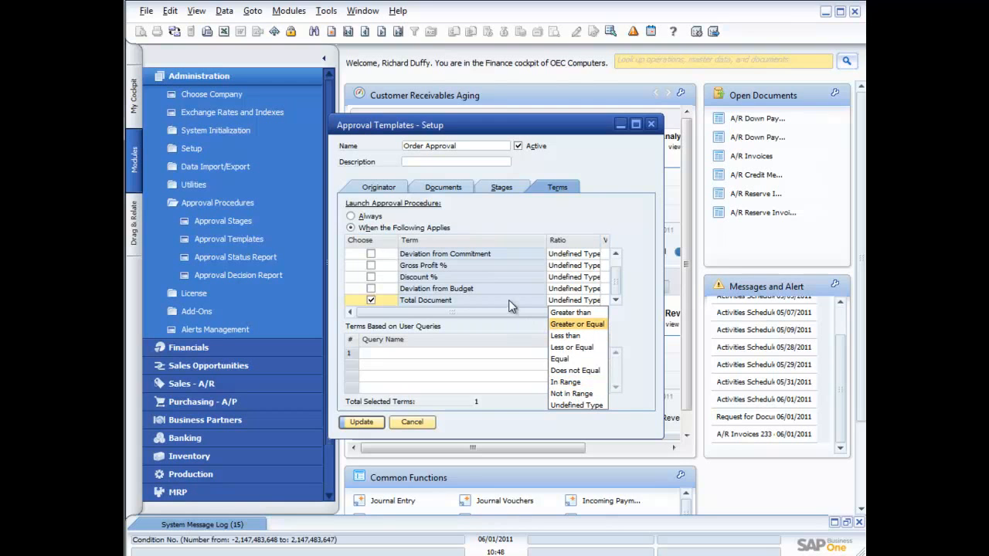
{"action": "left_click", "coordinate": [371, 297]}
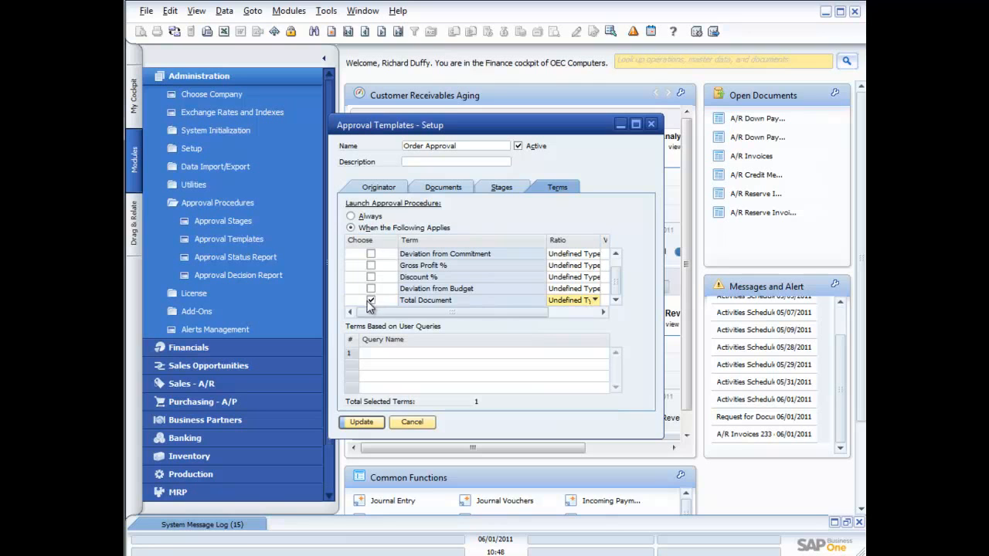
{"action": "left_click", "coordinate": [371, 299]}
Step: Browse the General category of user queries for a query-based term without choosing one, then update the Order Approval template
{"action": "left_click", "coordinate": [388, 353]}
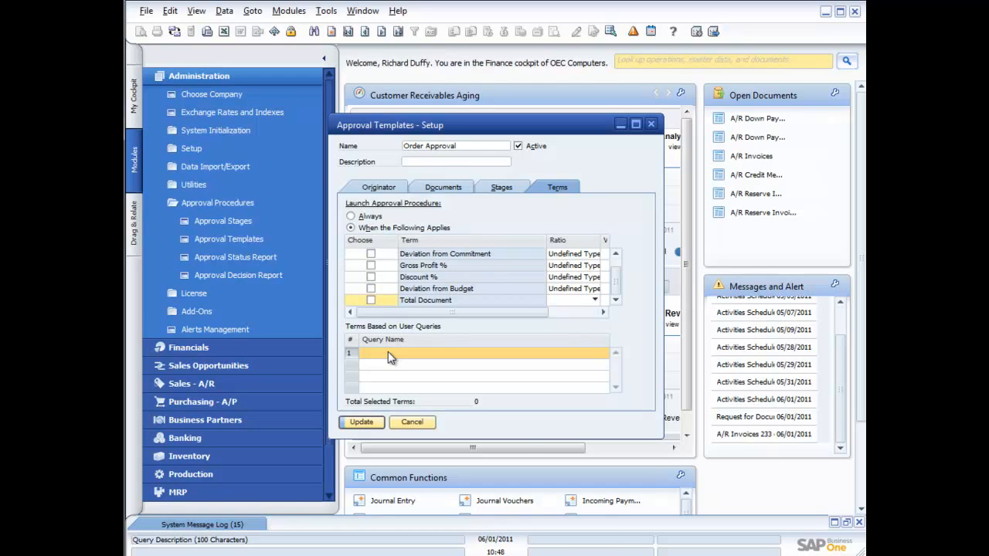
{"action": "double_click", "coordinate": [388, 352]}
{"action": "left_click", "coordinate": [259, 283]}
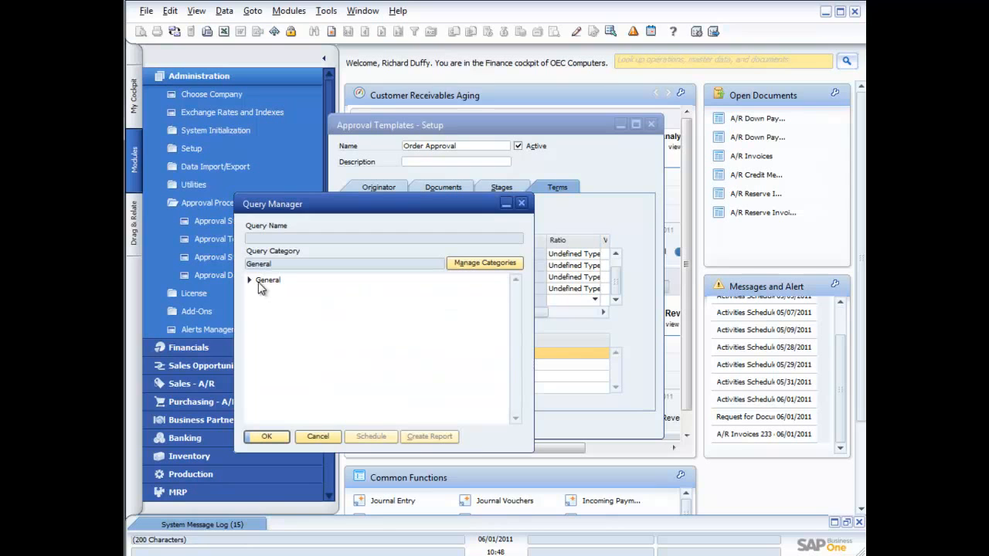
{"action": "left_click", "coordinate": [249, 281]}
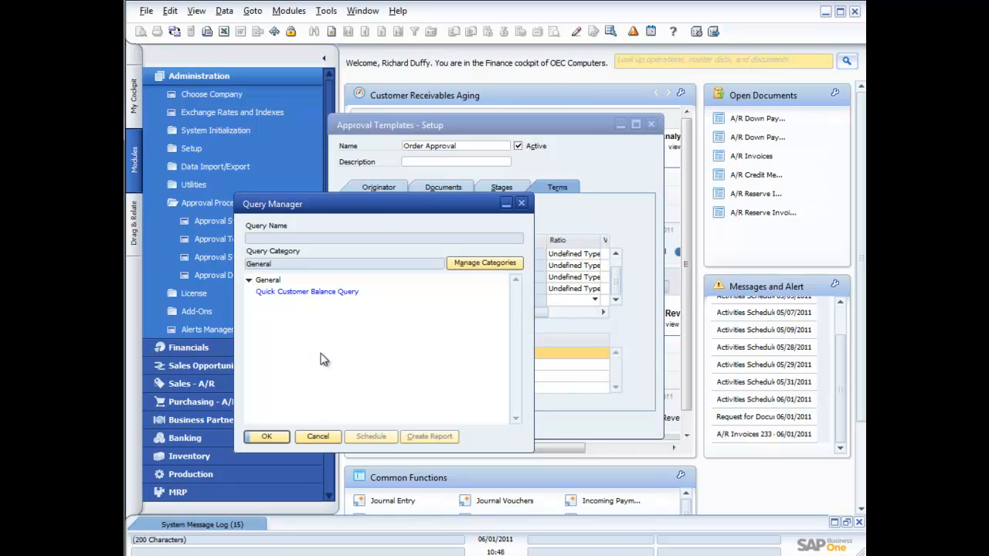
{"action": "left_click", "coordinate": [317, 436]}
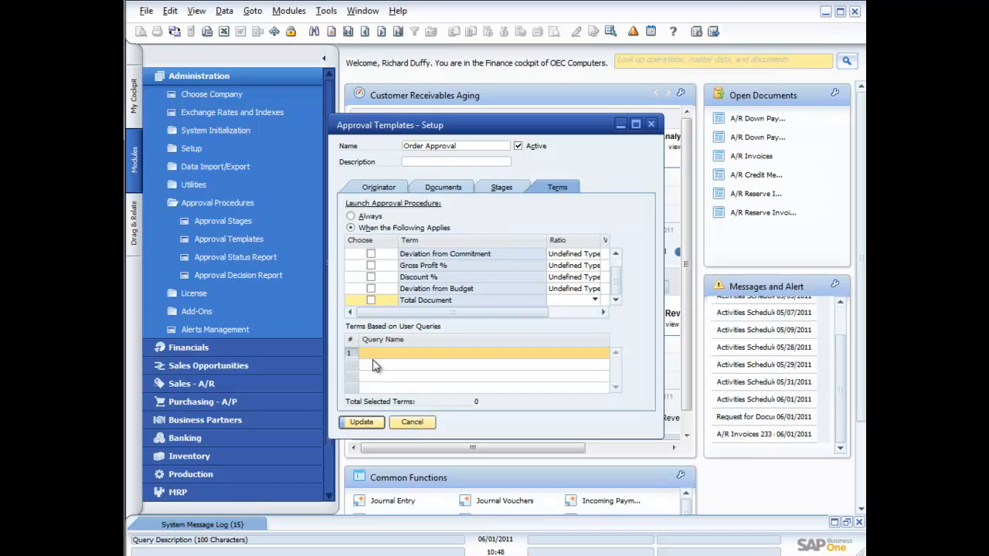
{"action": "left_click", "coordinate": [414, 422]}
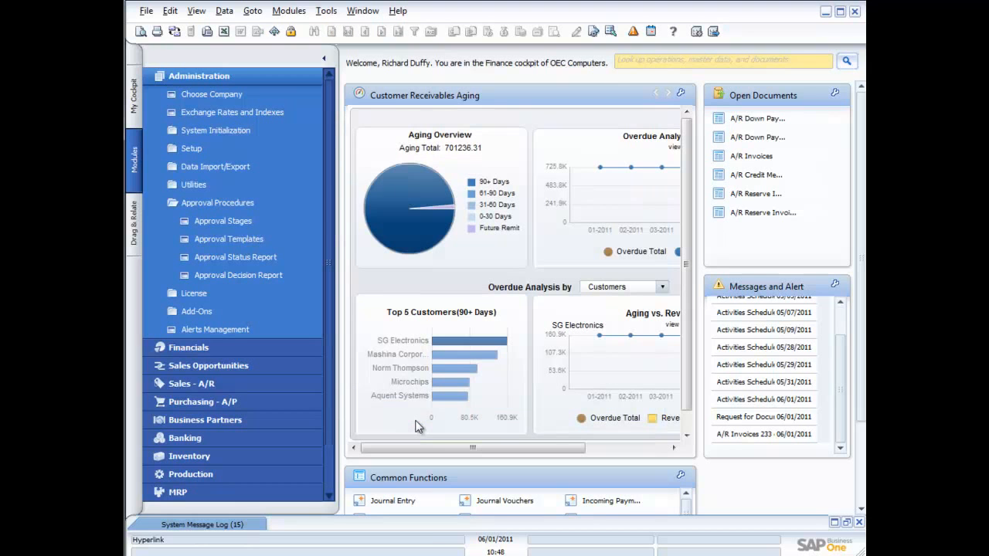